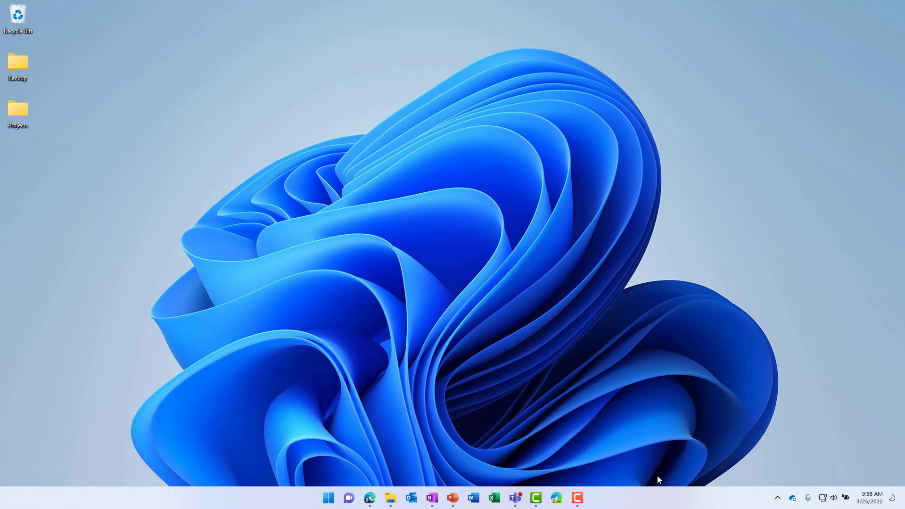
Launch Microsoft Teams from the taskbar to reach its calendar
left_click(515, 497)
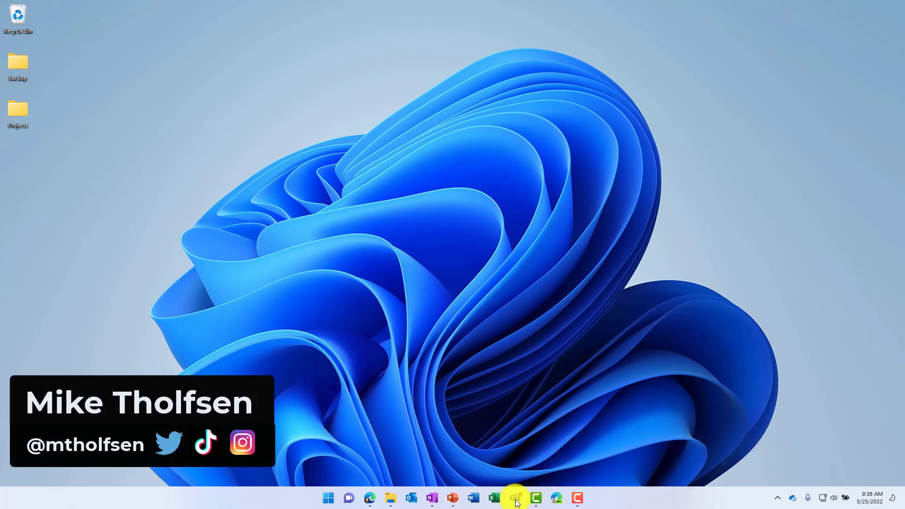
Join the TPS Report status update meeting with computer audio, then switch to the NextGen TPS Report deck
left_click(881, 168)
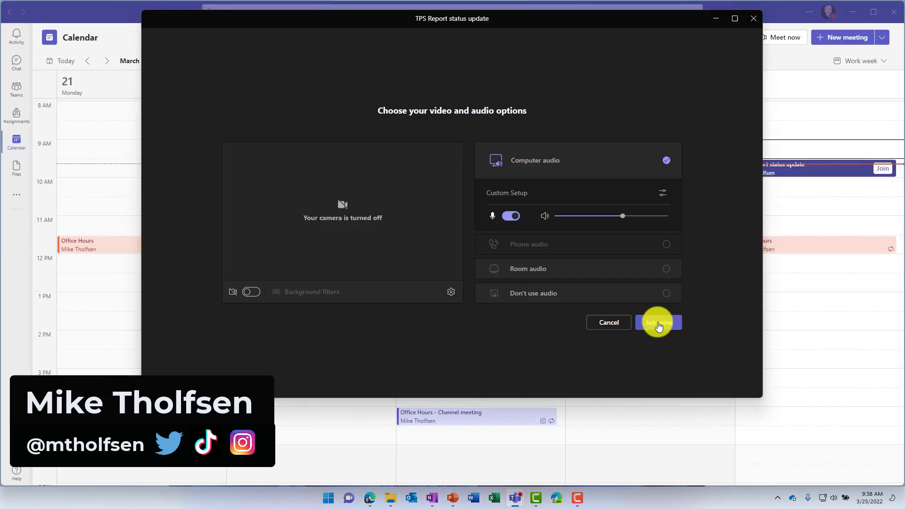
left_click(658, 323)
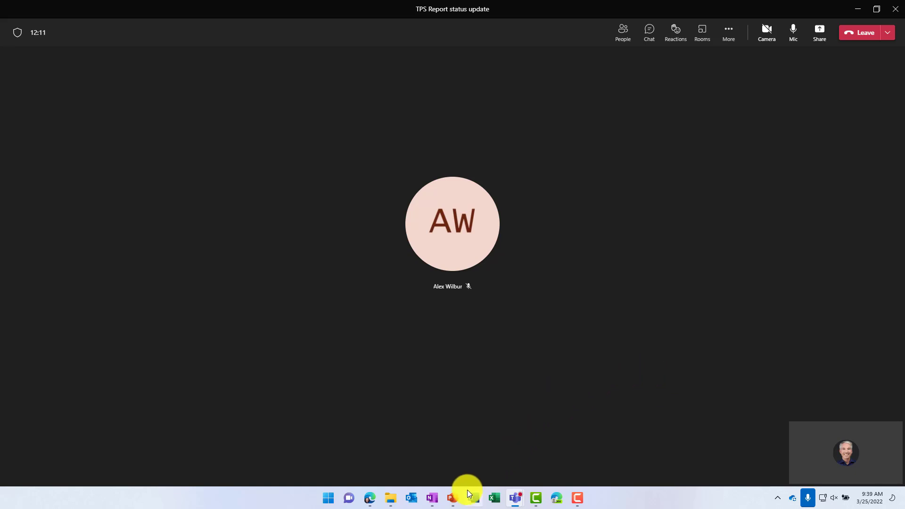
left_click(453, 496)
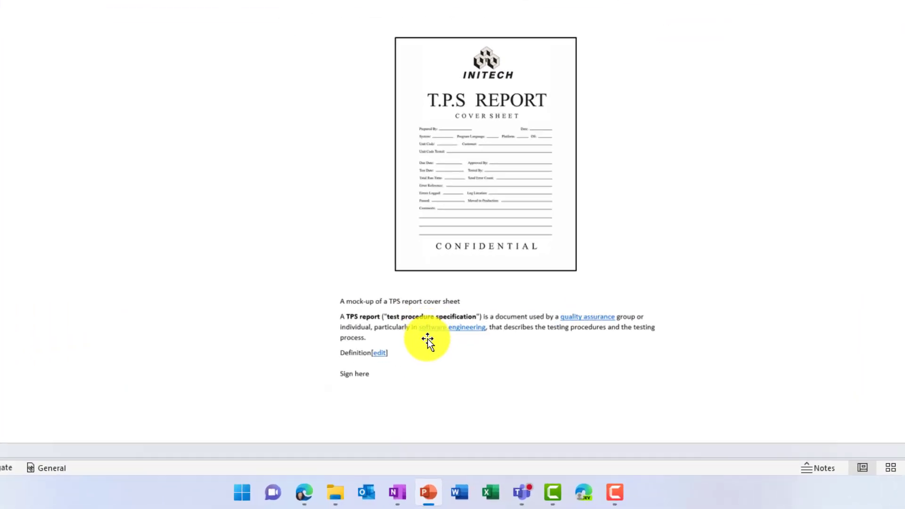
Share the NextGen TPS Report PowerPoint window in the meeting and start the slide show from the current slide
mouse_move(414, 494)
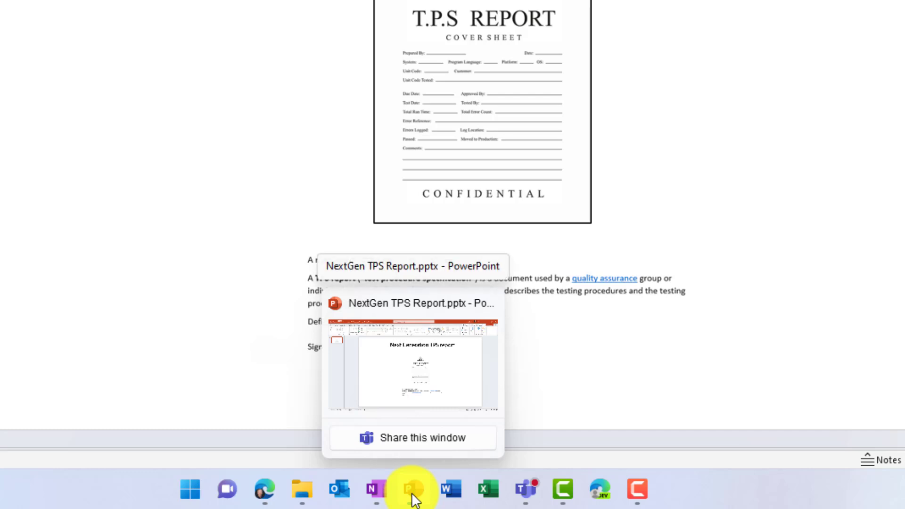
left_click(425, 435)
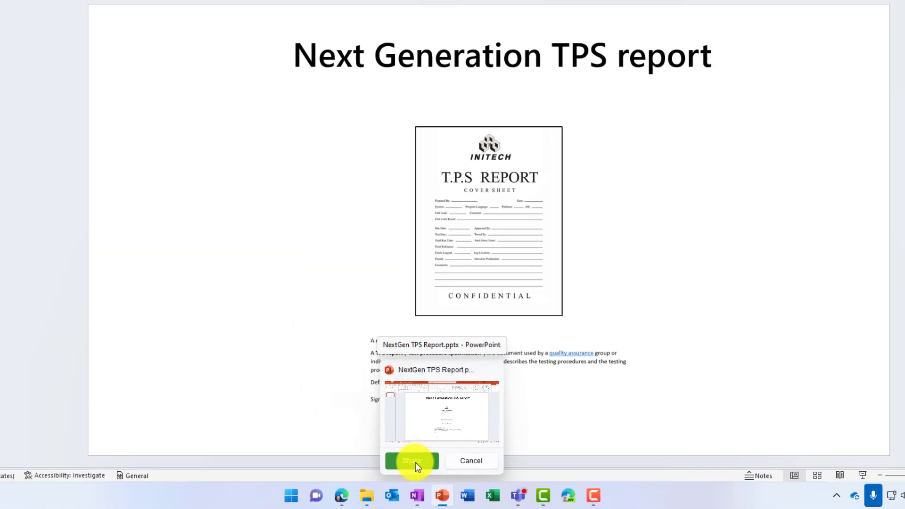
left_click(383, 440)
left_click(233, 30)
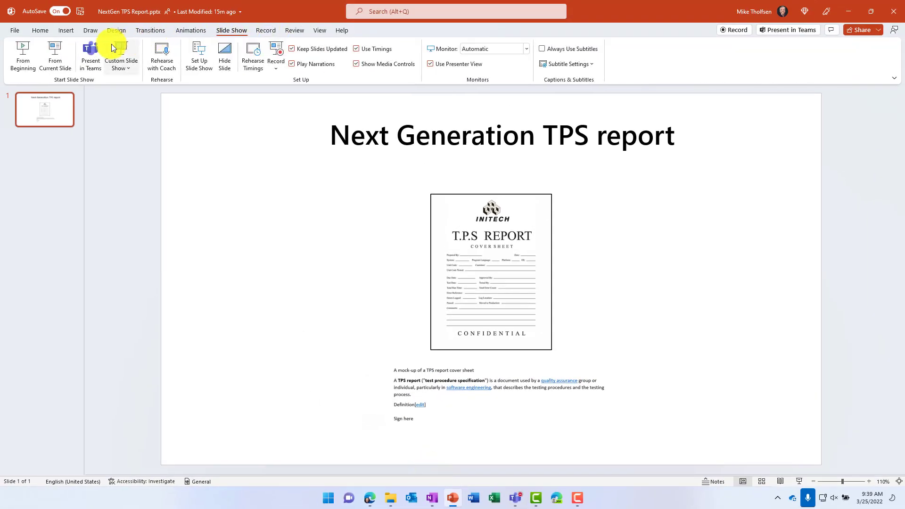
left_click(54, 54)
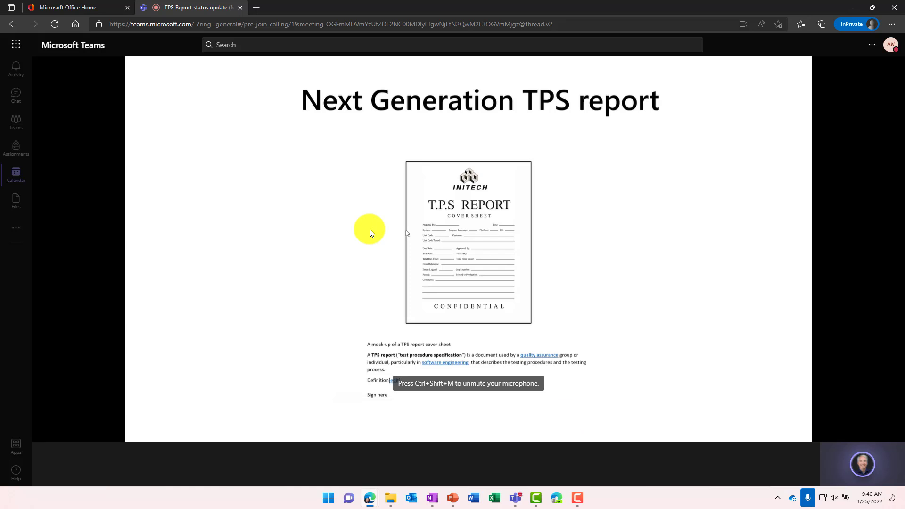
Share the OneNote planning-notes window, then present the Early Solar System Explorations slides in Teams
mouse_move(430, 501)
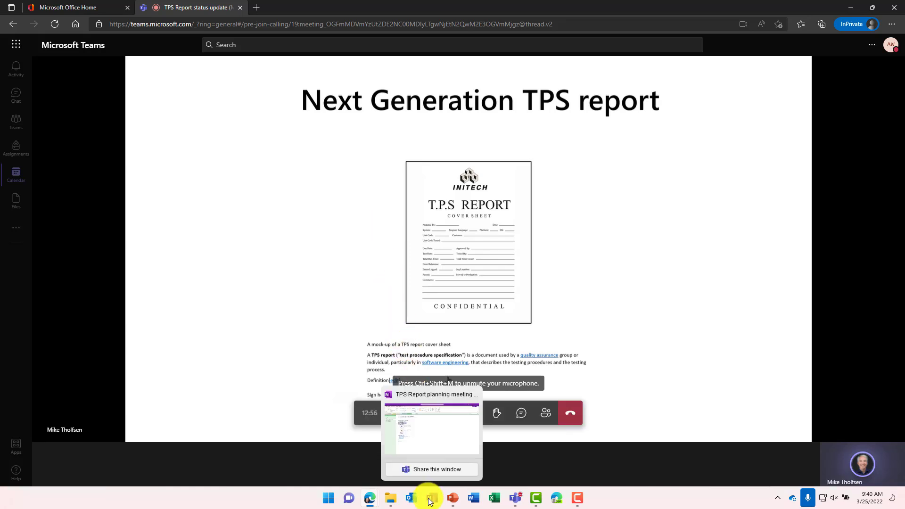
left_click(439, 469)
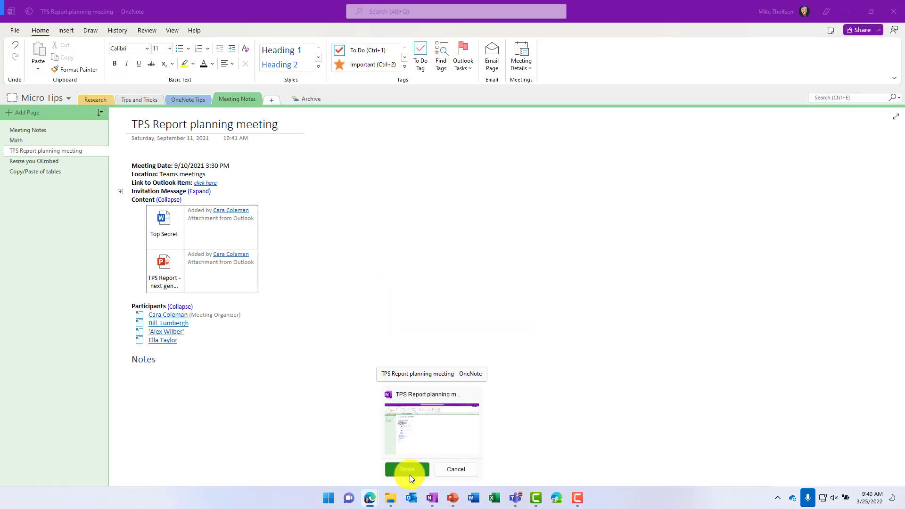
left_click(406, 469)
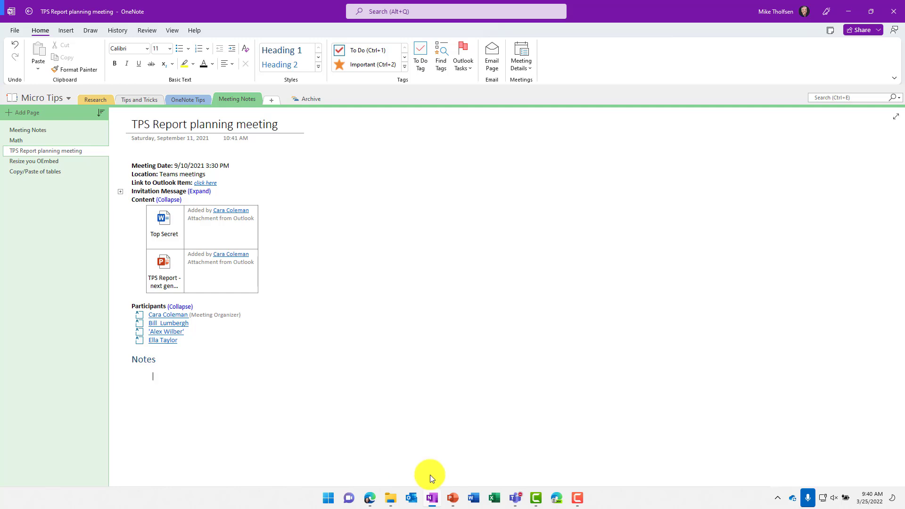
mouse_move(389, 503)
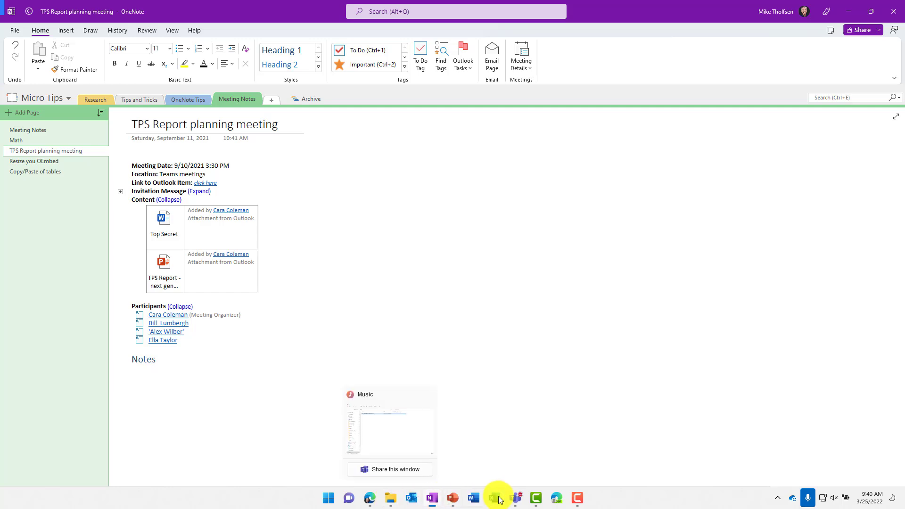
mouse_move(536, 499)
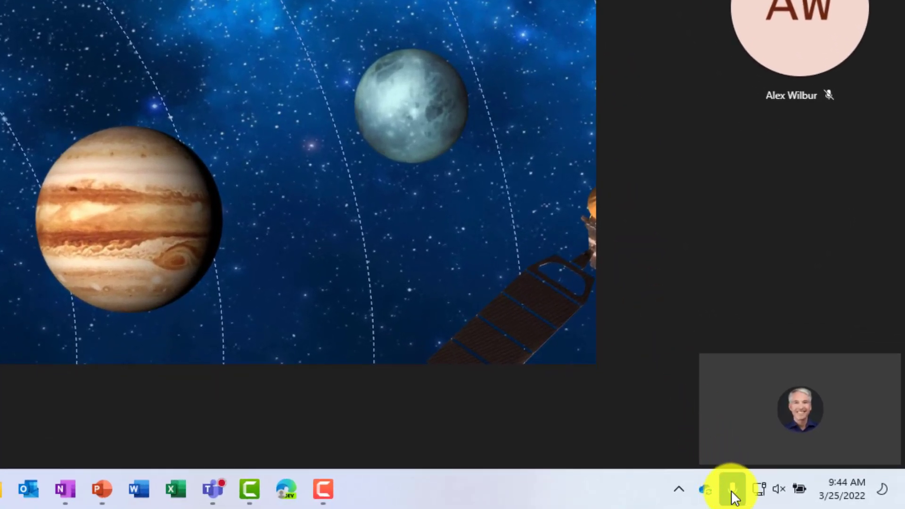
Unmute the Teams microphone with Ctrl+Shift+M, then mute it again with the Mic button
mouse_move(734, 497)
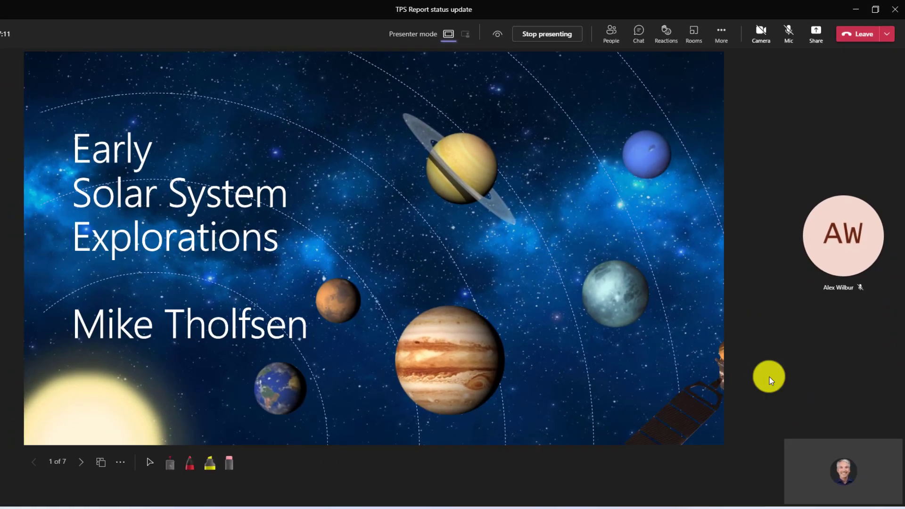
key("ctrl+shift+m")
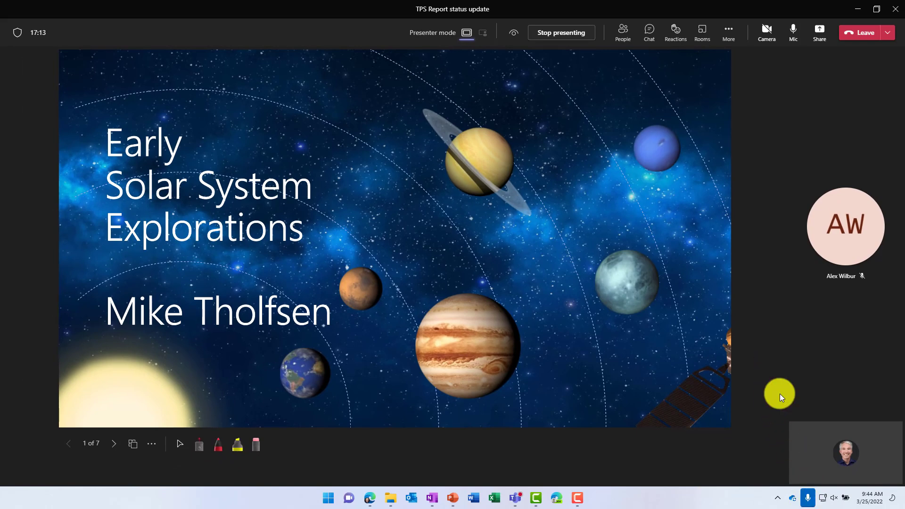
left_click(807, 498)
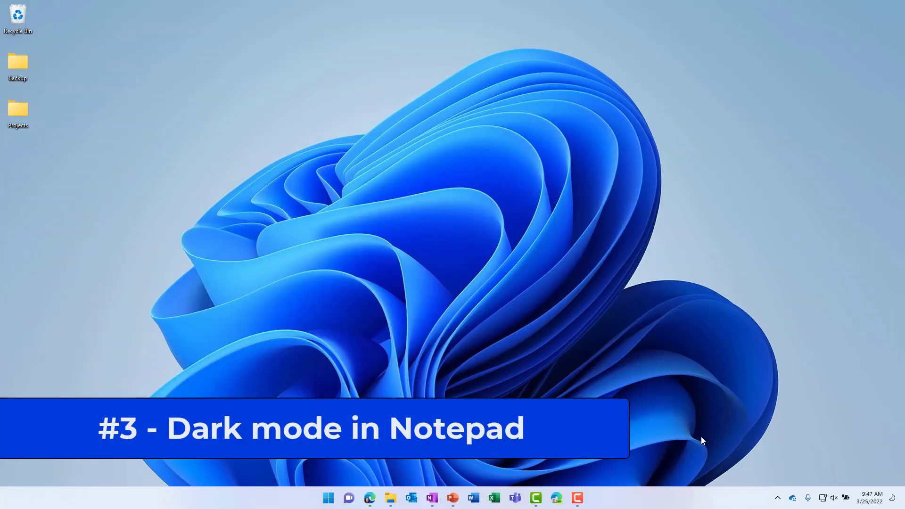
Open a blank Notepad document through a Start menu search
key("super")
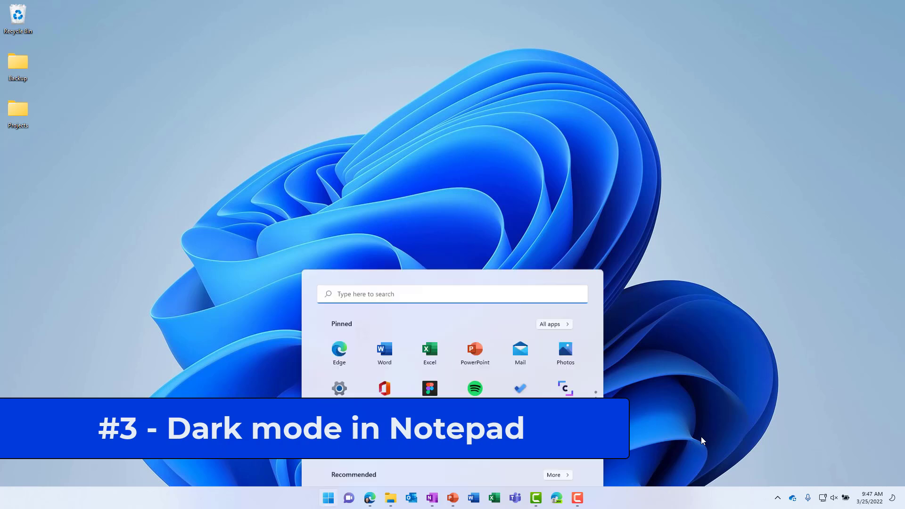
type("Noted")
key("Return")
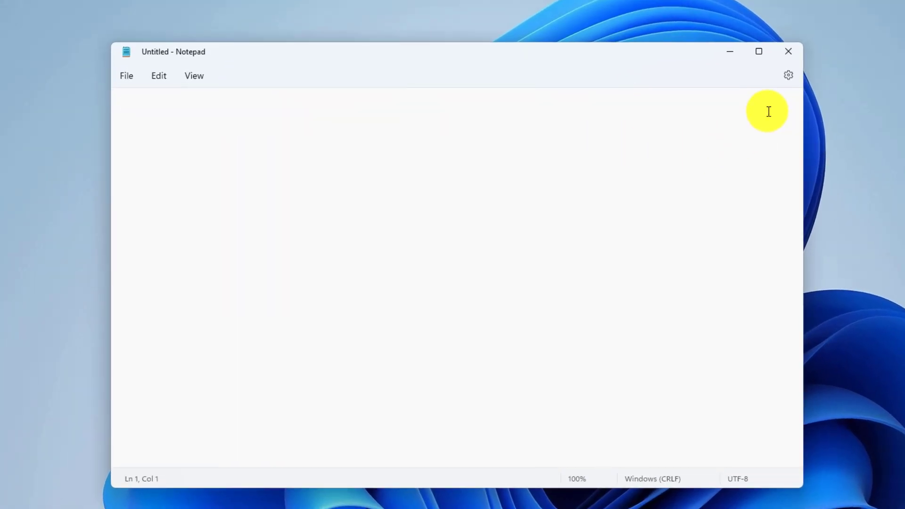
Set Notepad's app theme to Dark, then to Use system setting
left_click(790, 76)
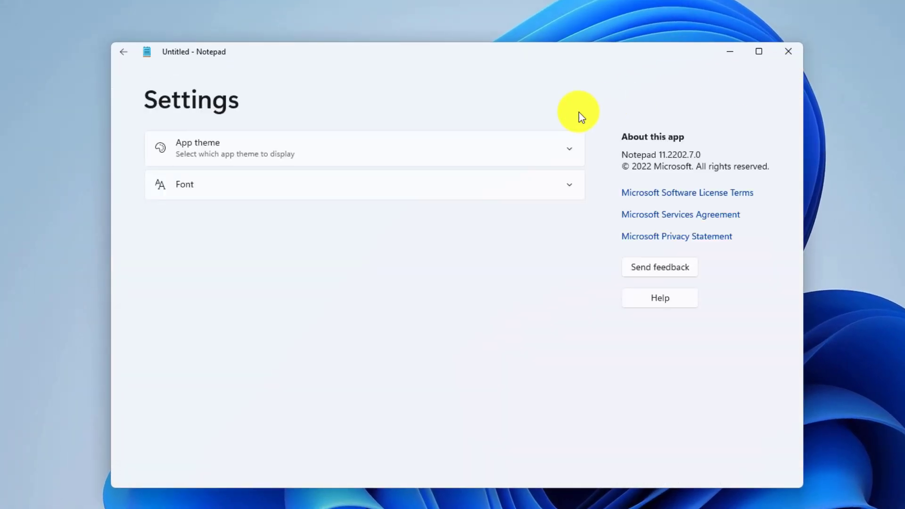
left_click(339, 156)
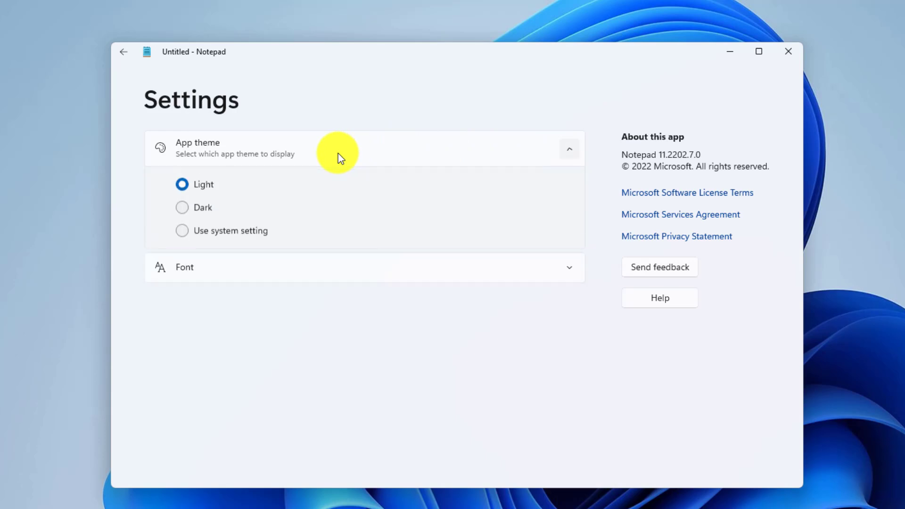
left_click(179, 208)
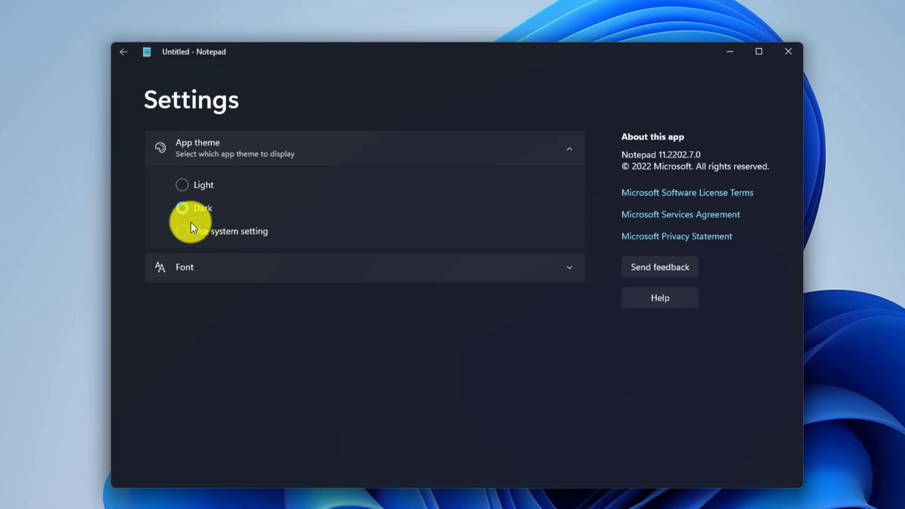
left_click(182, 233)
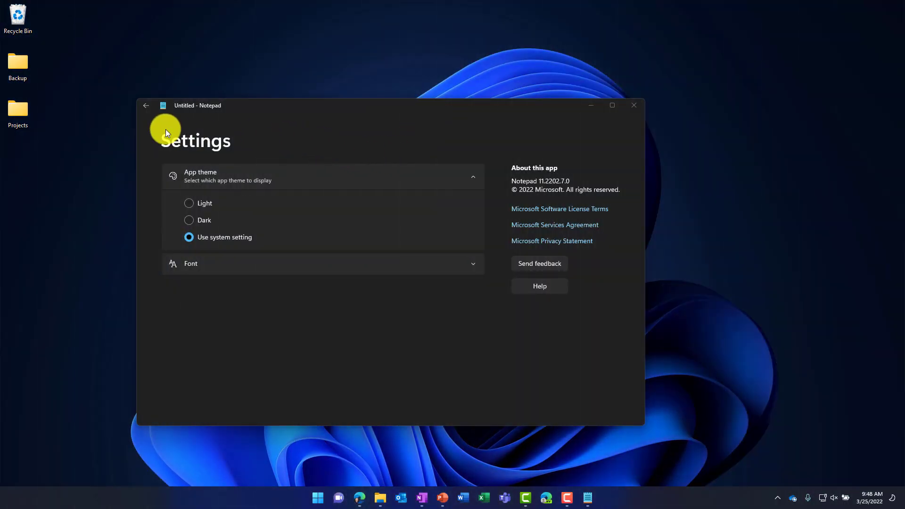
left_click(143, 105)
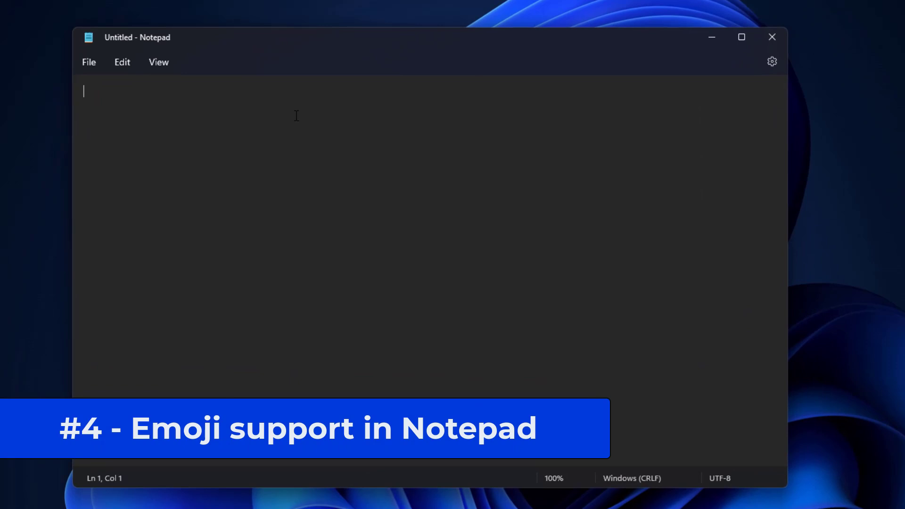
Paste in the Nanolearning paragraph with its six-app emoji checklist and course link
type("I've partnered with LinkedIn Learning on a new concept called \"Nanolearning\" LinkedIn Learning is creating space for different styles of content to better meet the unique learning needs of more individuals, including Nanolearning – short, on-demand content with a single learning objective. I created a short course of 20 tips for using Microsoft Office, each less than < 1 minute ⏱  Includes: ✅ Teams ✅ Outlook ✅ Word ✅ Excel ✅ PowerPoint ✅ OneNote  Course 👉 https://www.linkedin.com/learning/nano-tips-for-using-microsoft-office-with-mike-tholfsen")
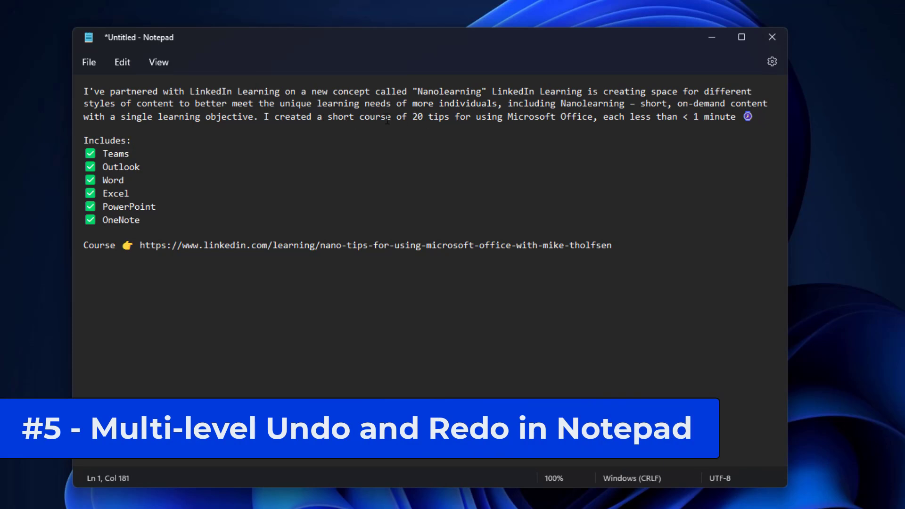
Delete the words 'course' and 'learning' from the text
double_click(372, 116)
key("Delete")
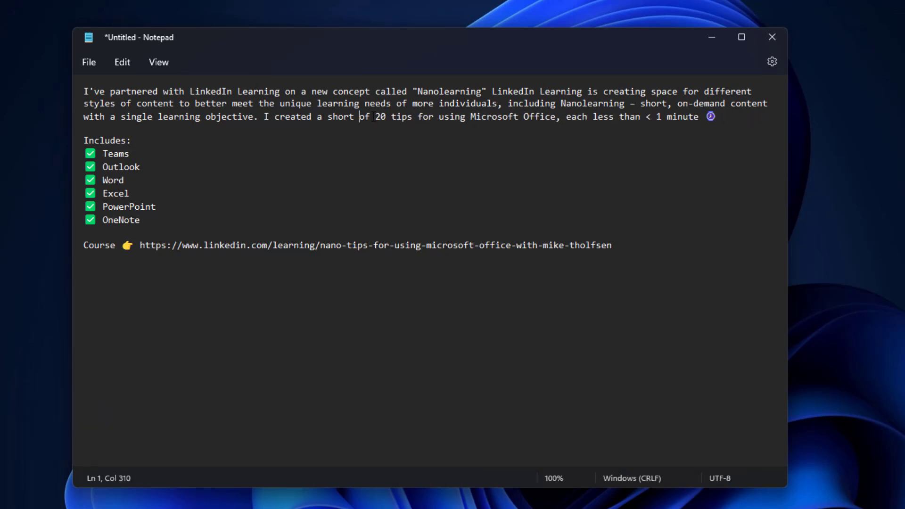
double_click(330, 103)
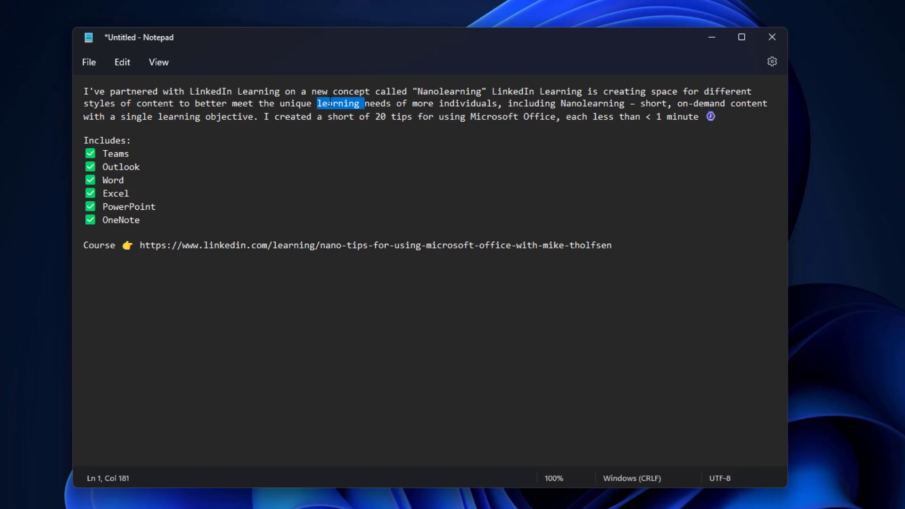
key("Delete")
Undo both deletions with Ctrl+Z, then redo them with Ctrl+Y
key("ctrl+z")
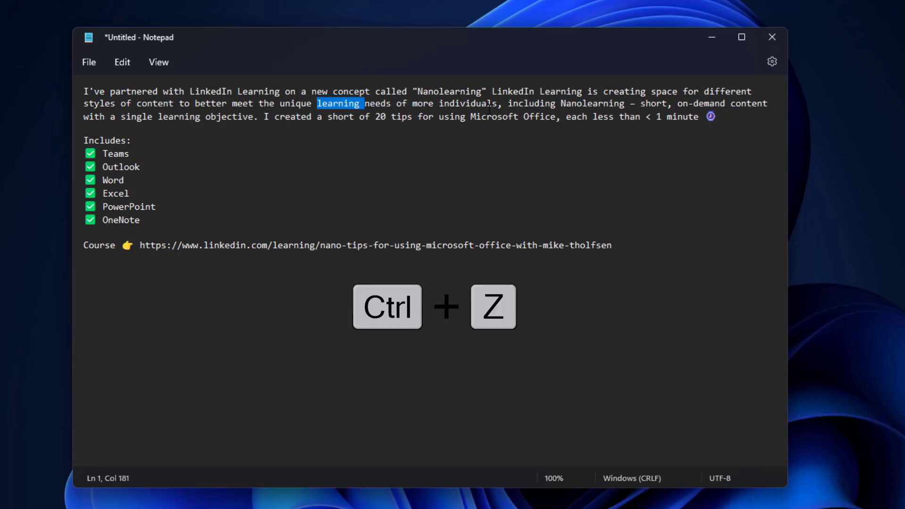
key("ctrl+z")
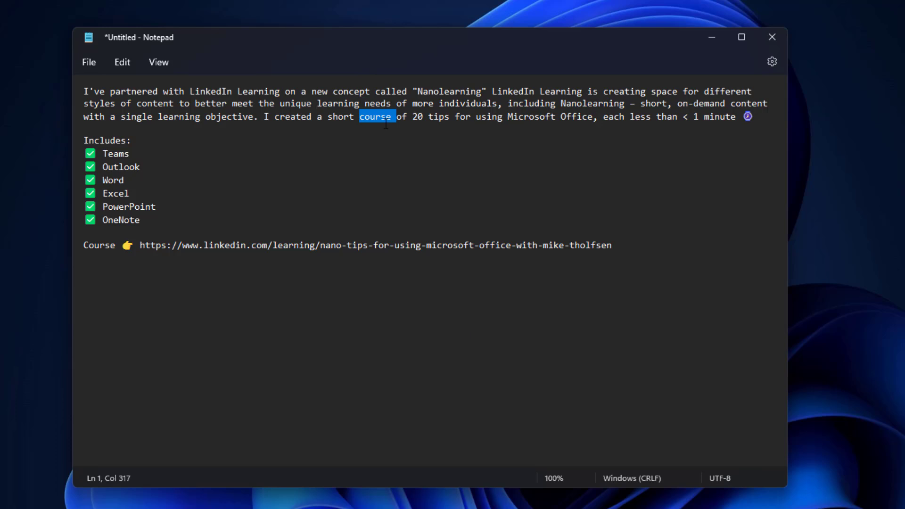
key("ctrl+y")
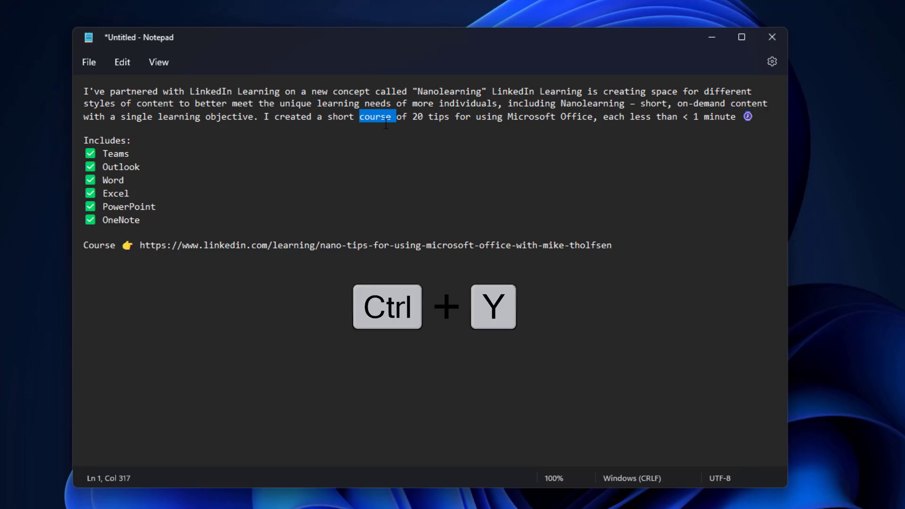
key("ctrl+y")
key("ctrl+y")
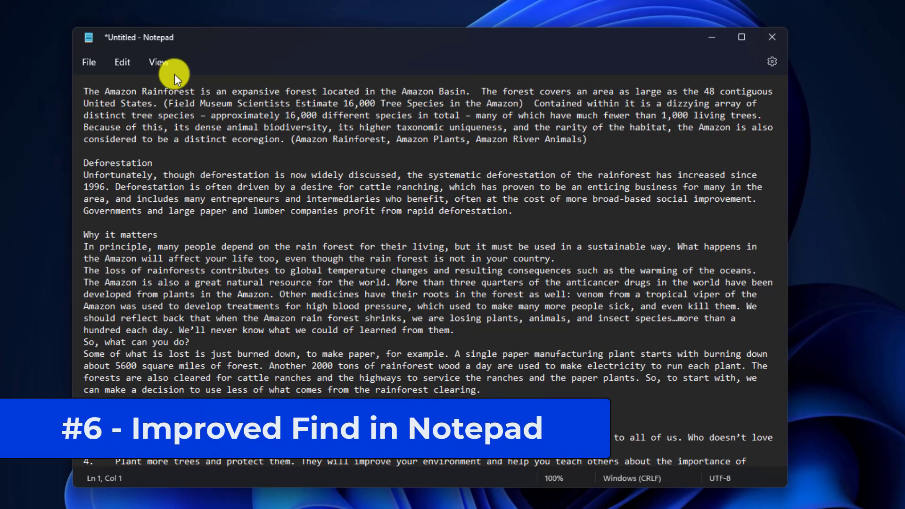
Open Find from the Edit menu, expand it to Find and Replace, and check its options
left_click(126, 61)
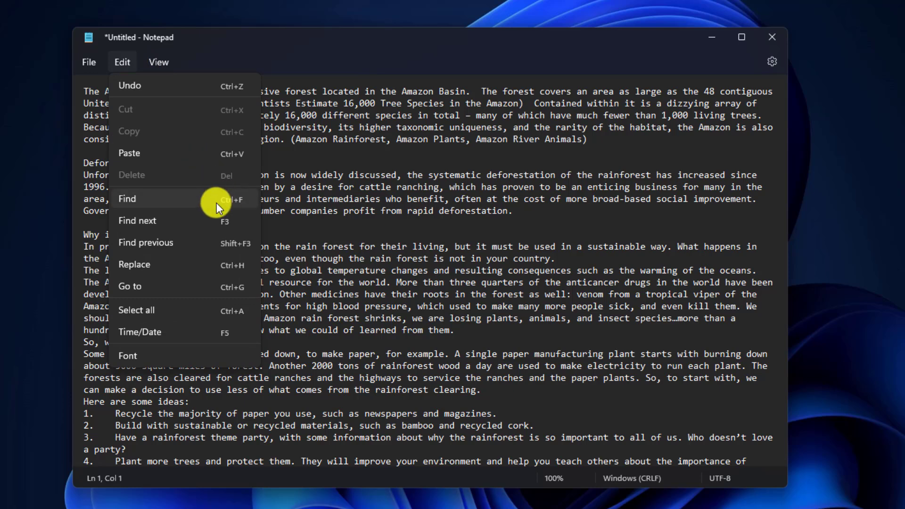
left_click(168, 198)
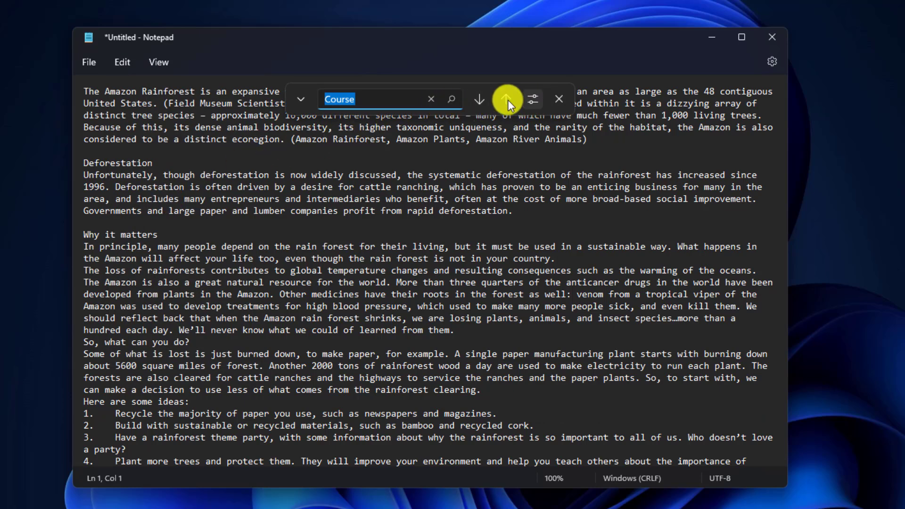
left_click(300, 97)
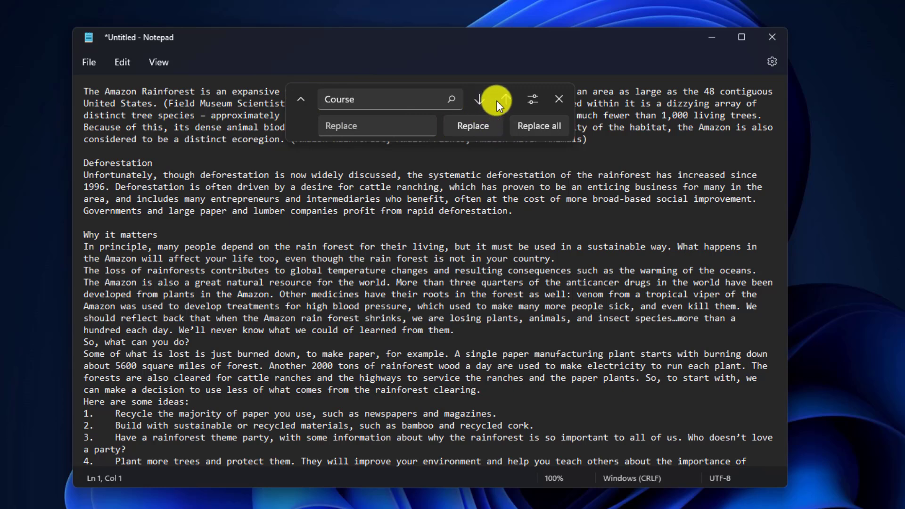
left_click(531, 99)
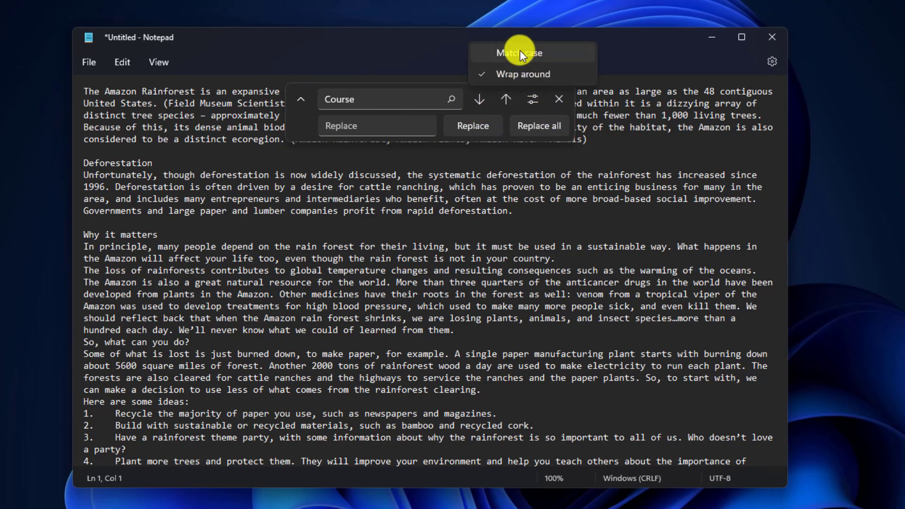
left_click(391, 94)
Replace the old search term 'Course' with 'Amazon' and find its first match
left_click_drag(390, 93, 300, 99)
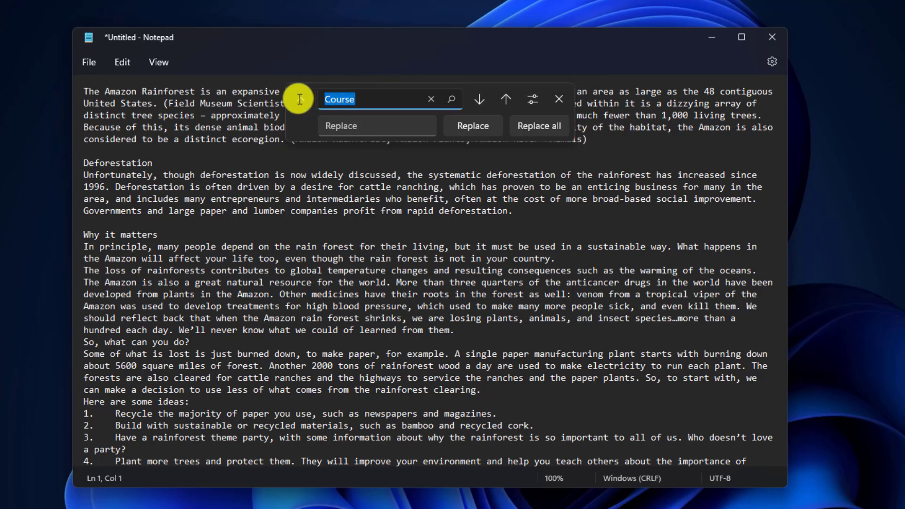
type("Amazon")
key("Return")
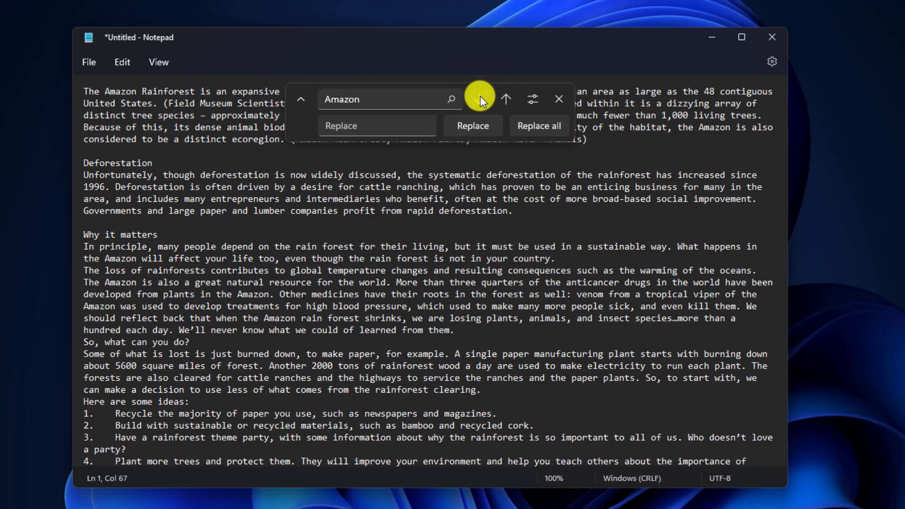
Step forward through four Amazon matches, then back through three
left_click(479, 96)
left_click(478, 97)
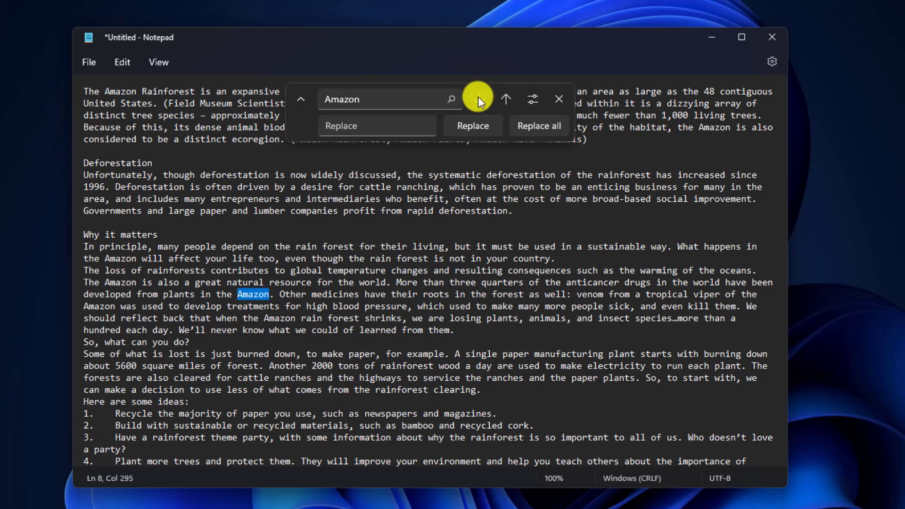
left_click(478, 97)
left_click(478, 97)
left_click(505, 100)
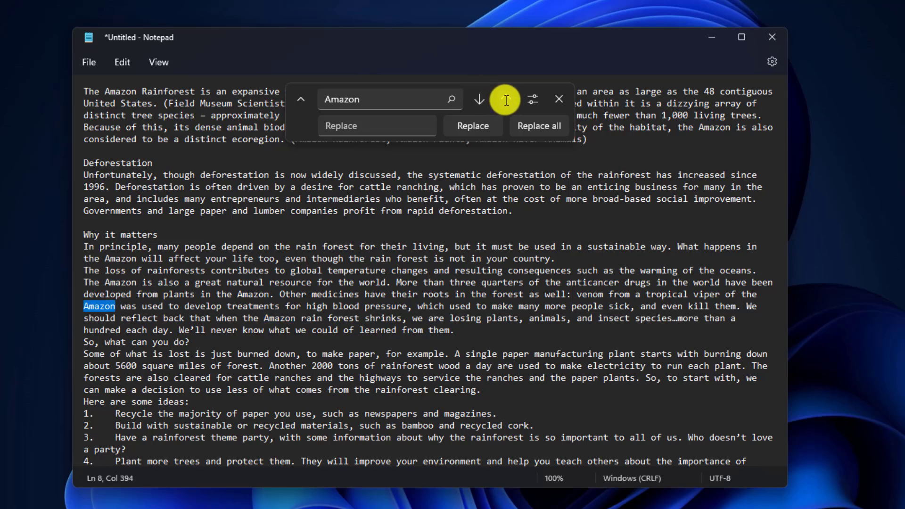
left_click(506, 100)
left_click(505, 100)
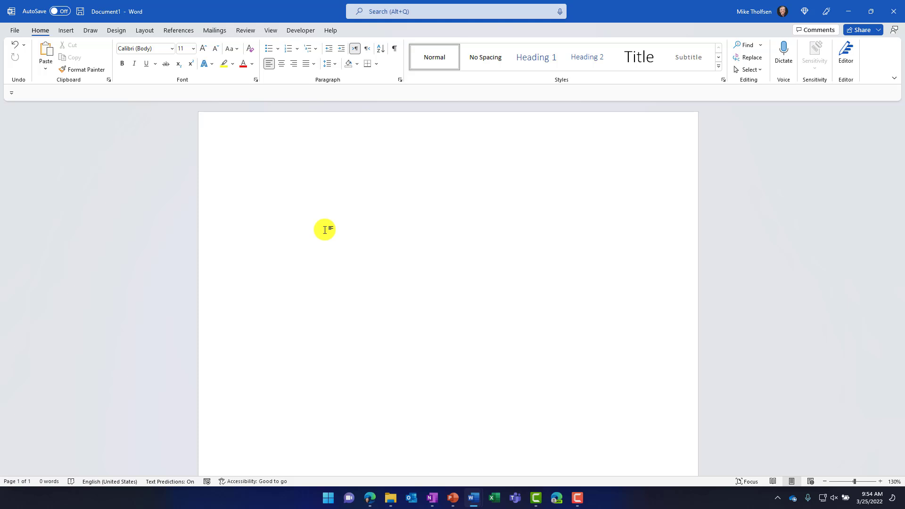
Open the emoji panel with Win+. and browse the people, celebrations and food categories
key("super+period")
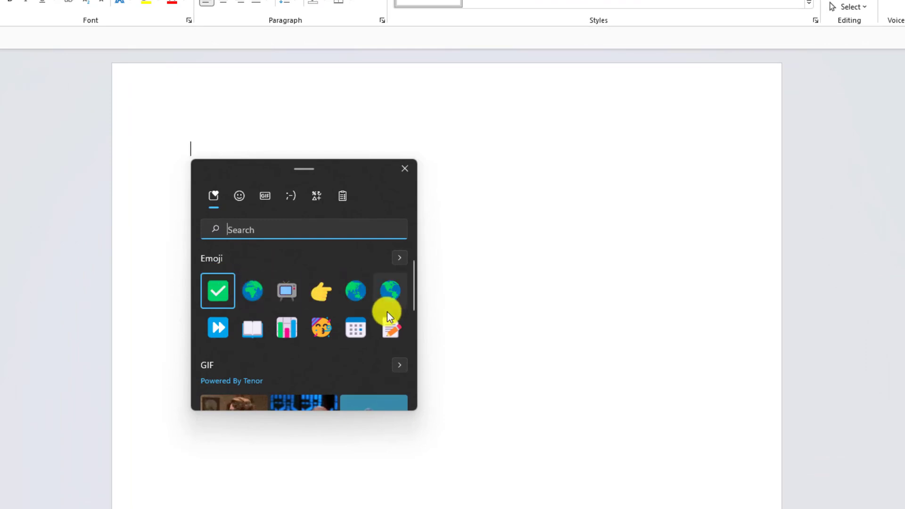
scroll(292, 306, "down", 5)
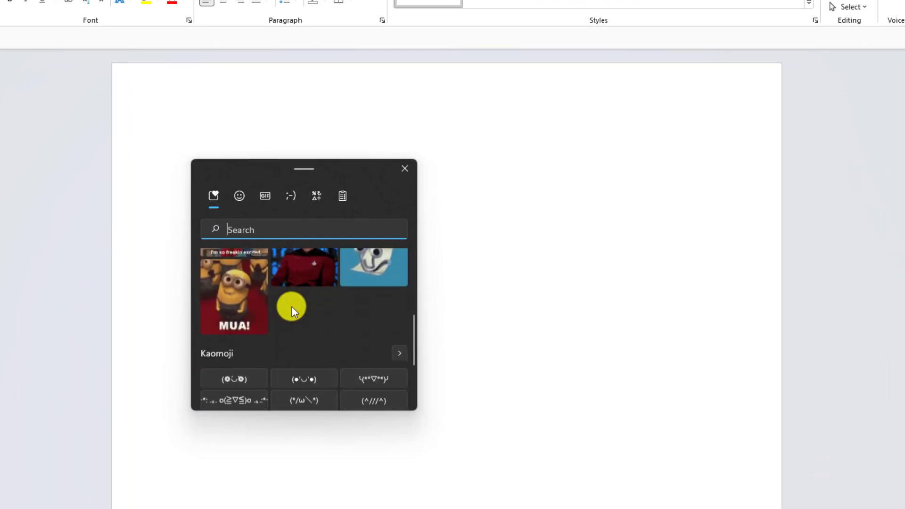
scroll(292, 307, "up", 5)
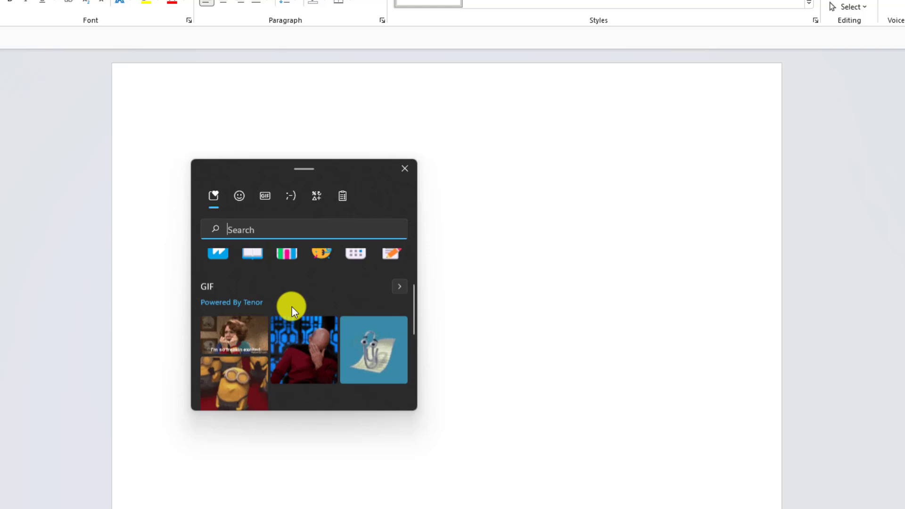
left_click(238, 195)
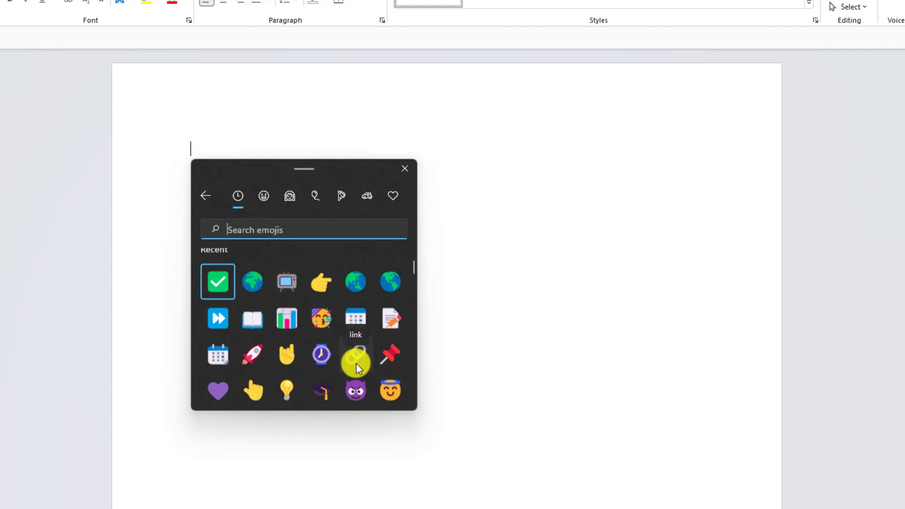
scroll(356, 363, "down", 2)
scroll(351, 359, "down", 3)
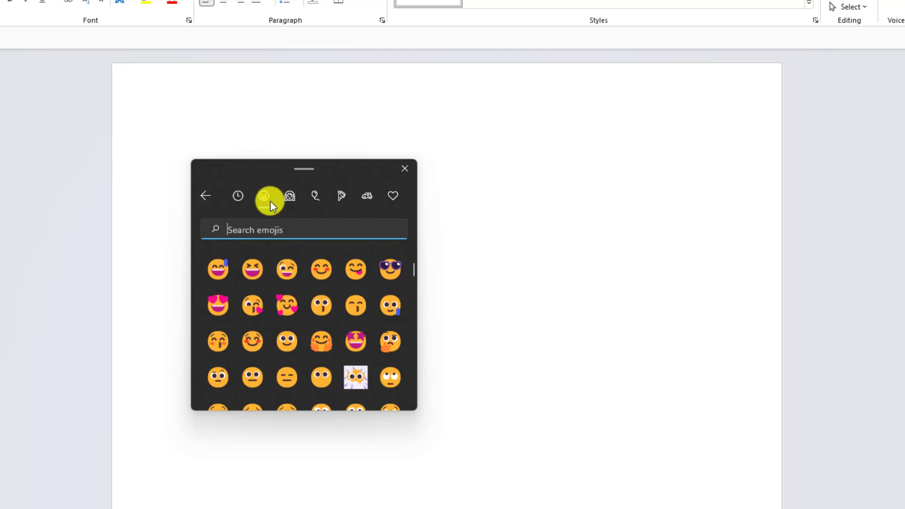
left_click(288, 197)
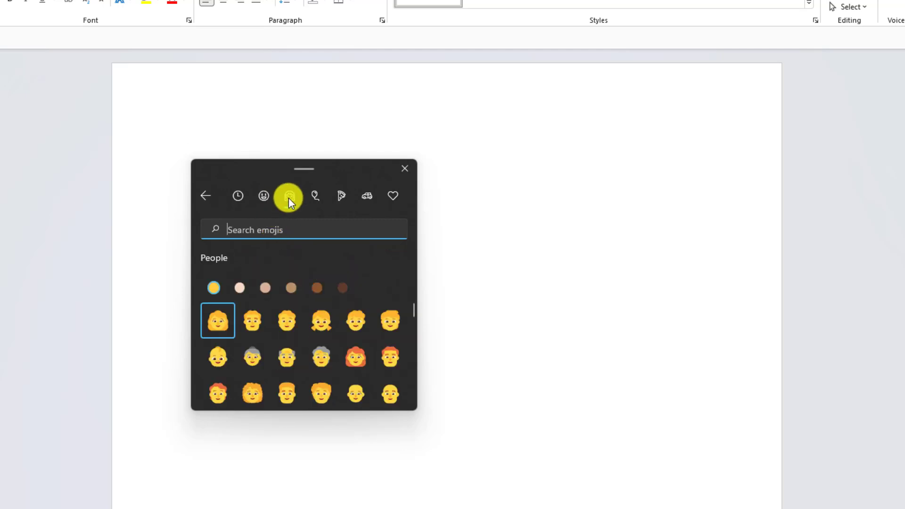
left_click(314, 198)
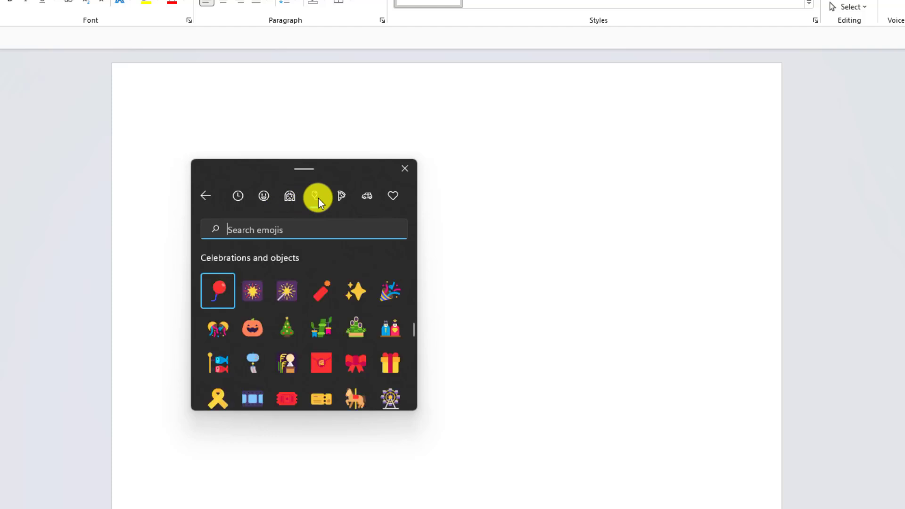
left_click(336, 198)
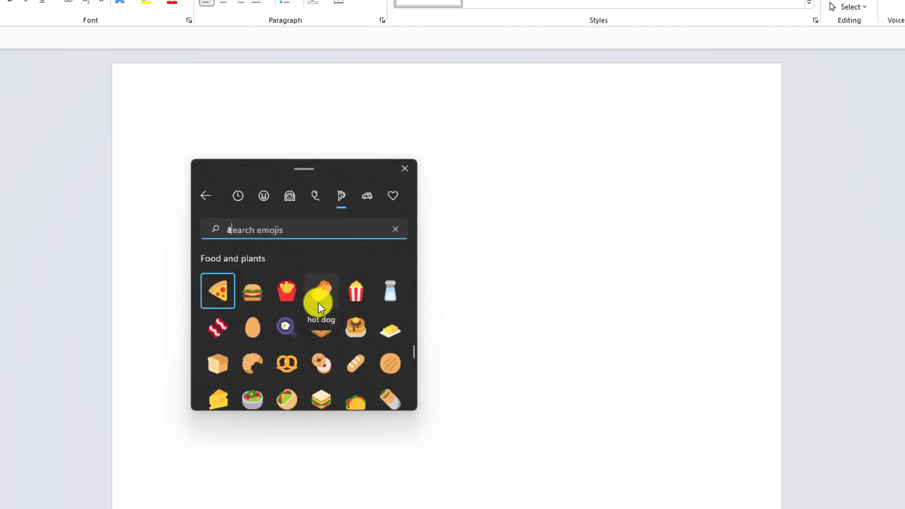
Search the emoji panel for 'av' and insert the avocado emoji into the document
type("ava")
key("BackSpace")
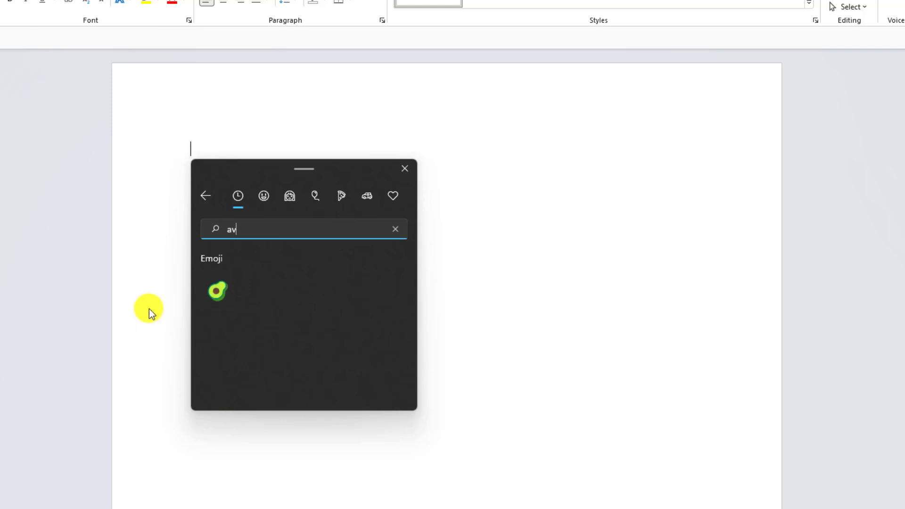
left_click(215, 290)
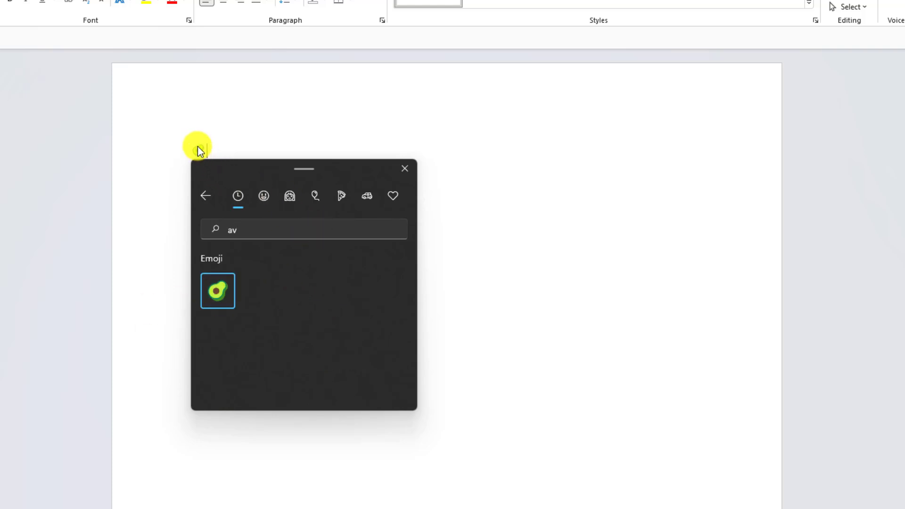
left_click(206, 193)
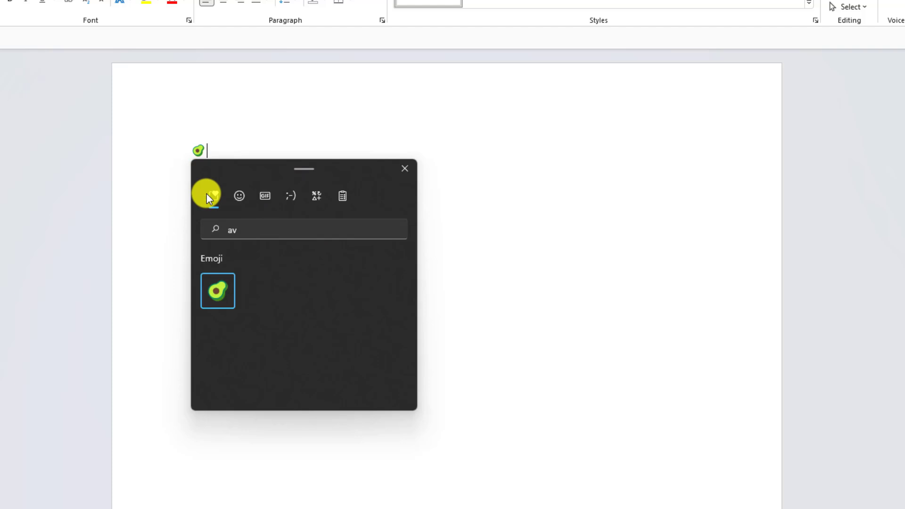
Search GIFs for 'Freaking excited', insert the 'I'm so freakin excited' GIF, and close the panel
left_click(263, 196)
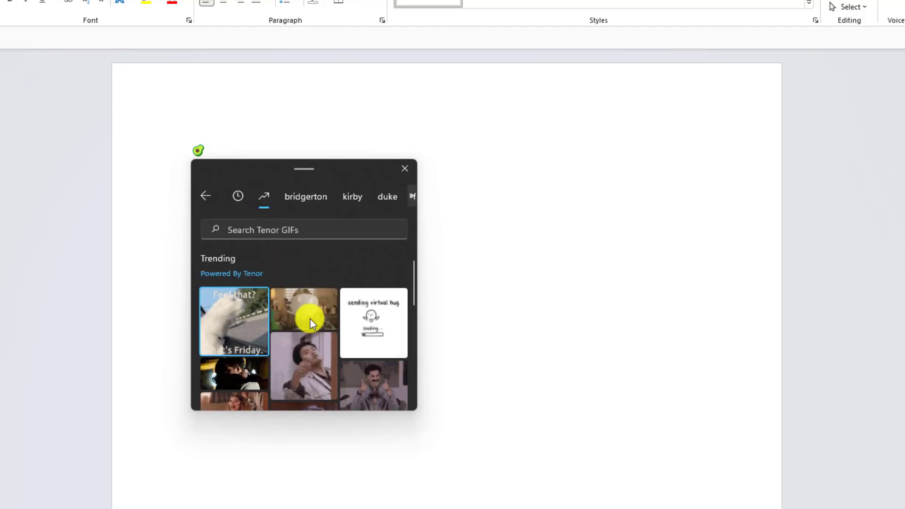
left_click(297, 226)
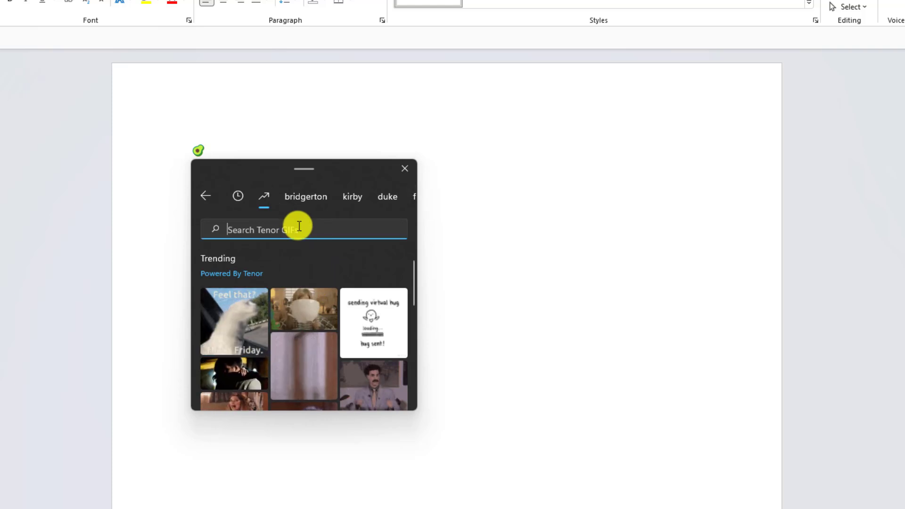
type("Freaking excited")
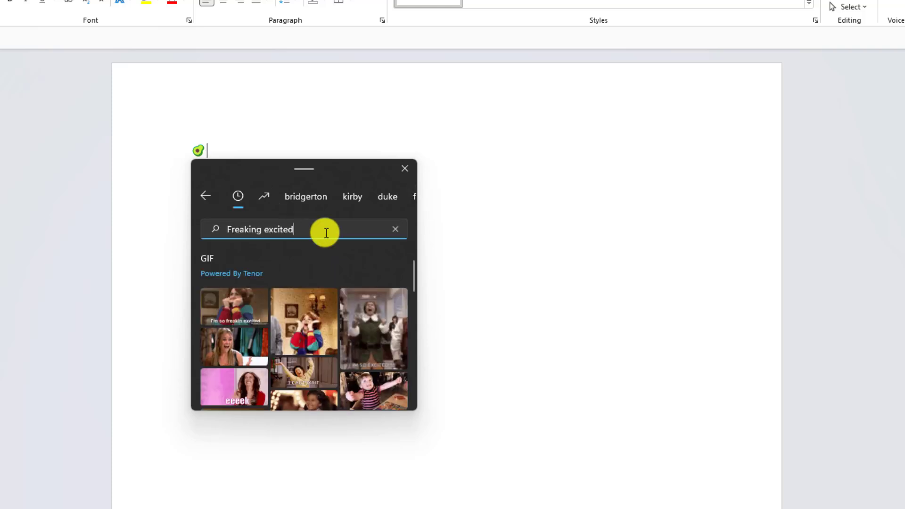
left_click(227, 304)
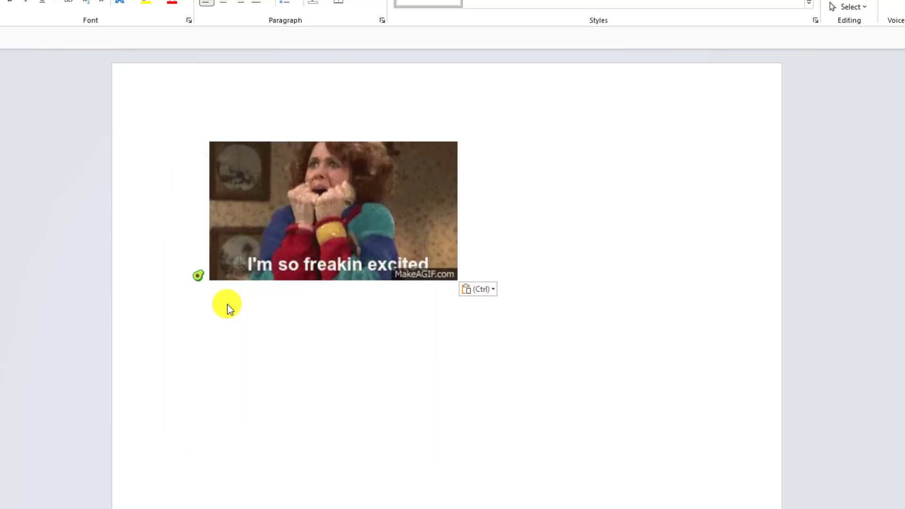
left_click(303, 324)
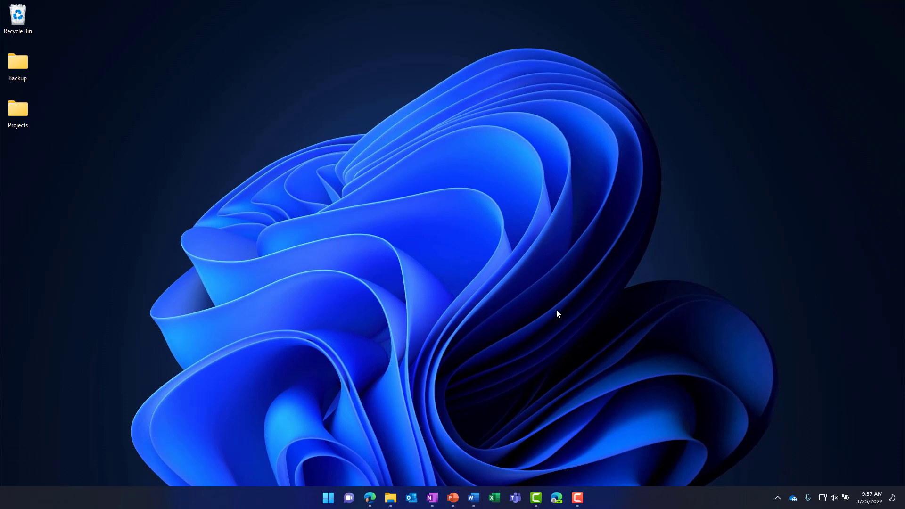
Switch the Widgets toggle On in Taskbar settings and open the weather widgets board
right_click(619, 493)
left_click(646, 479)
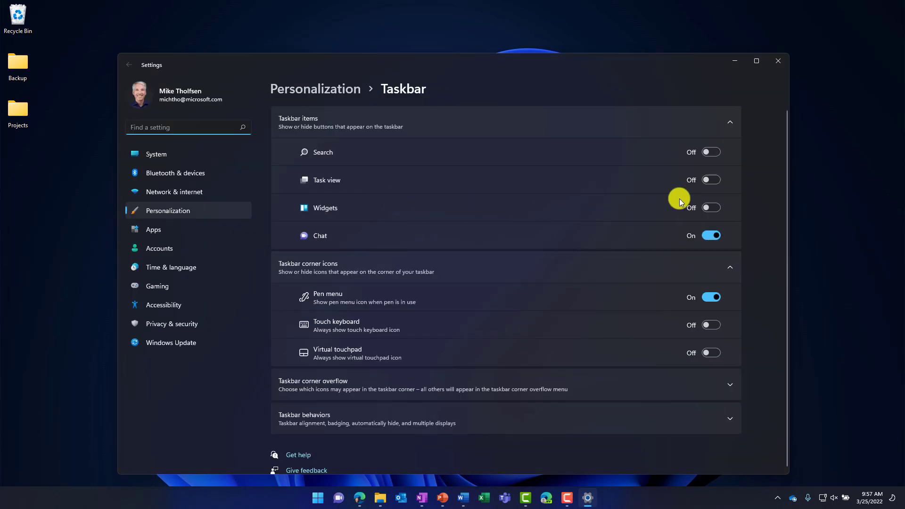
left_click(712, 209)
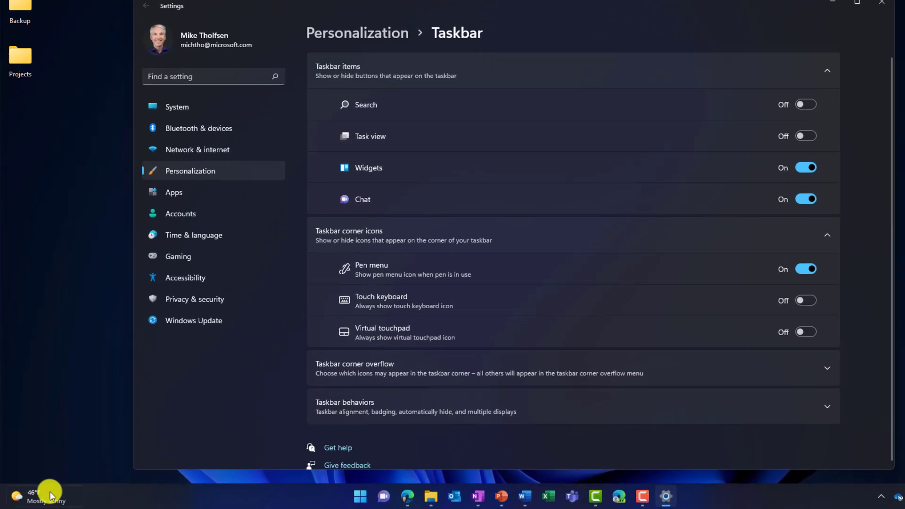
left_click(36, 503)
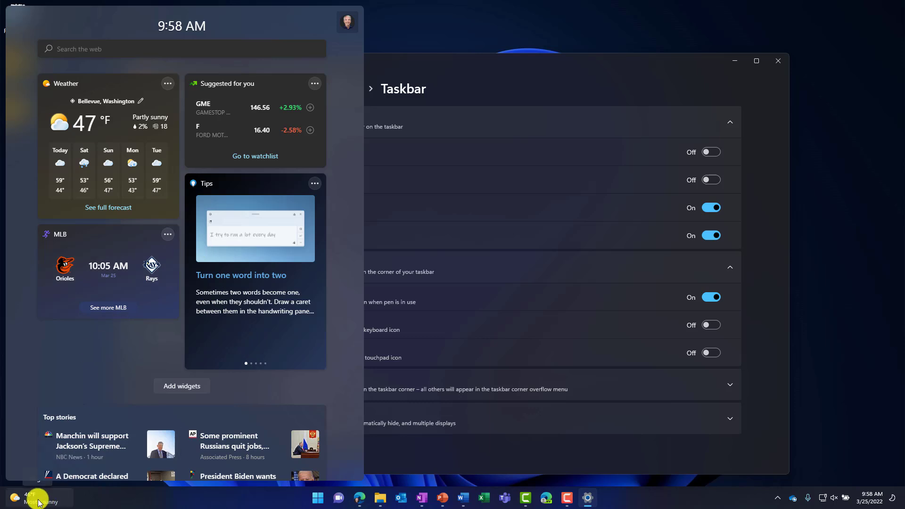
left_click(168, 84)
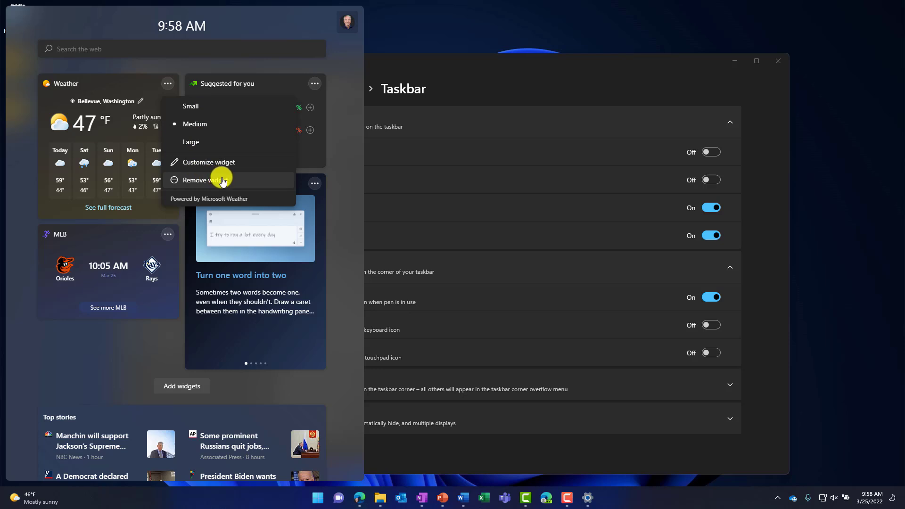
left_click(196, 147)
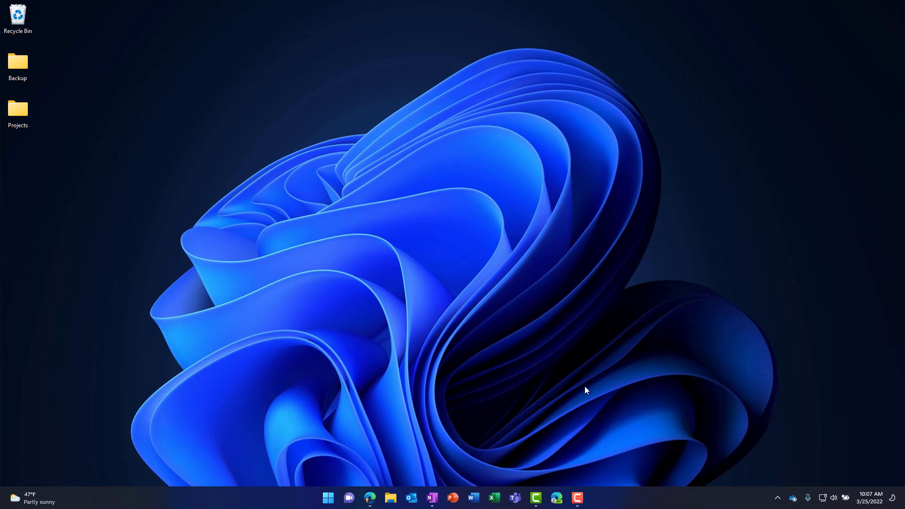
Launch Microsoft Store by searching 'store' from the Start menu
key("super")
type("store")
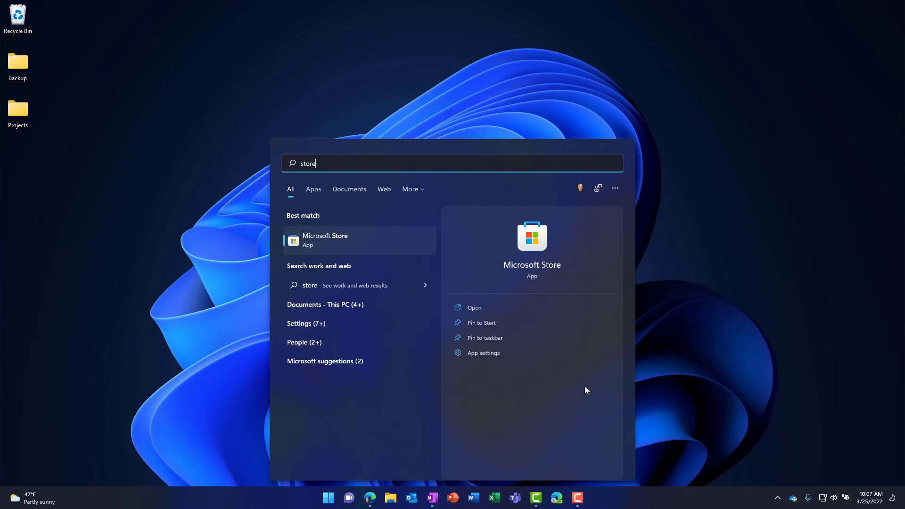
key("Return")
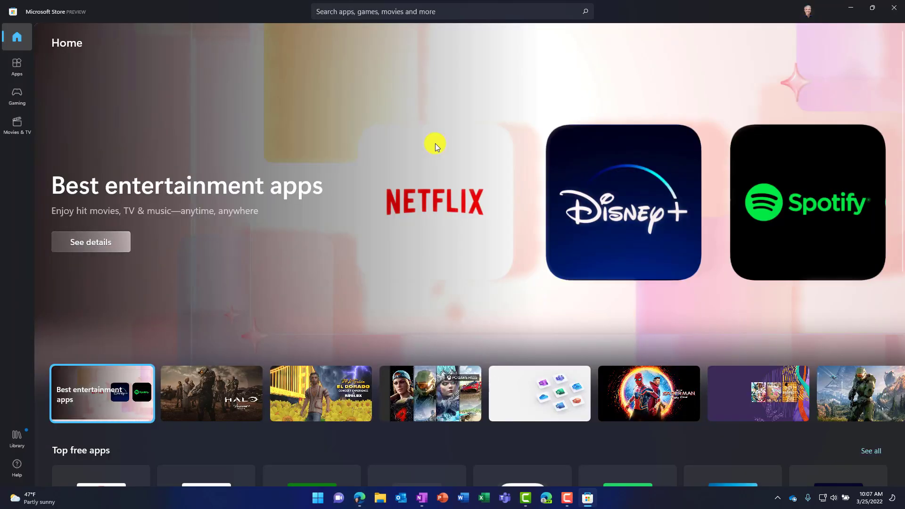
Search the Store for 'Android' and open the Kindle for Android product page
left_click(401, 13)
type("Android")
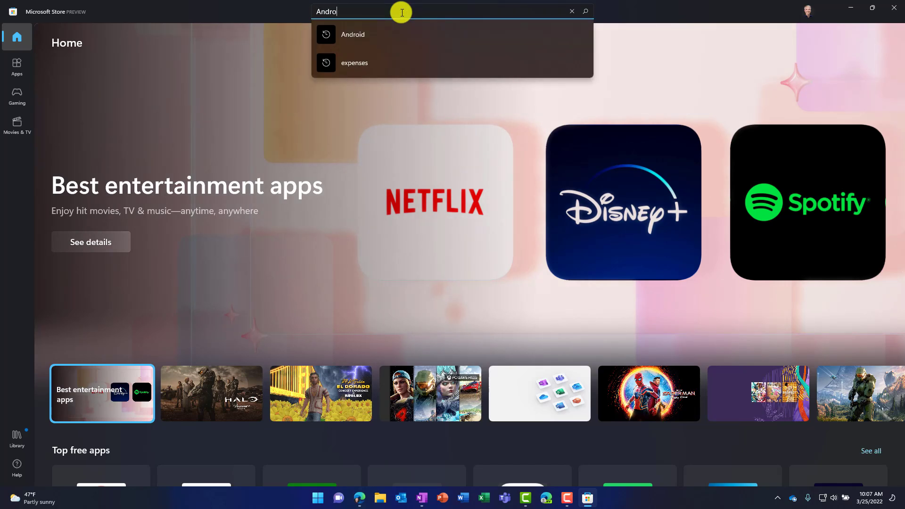
key("Return")
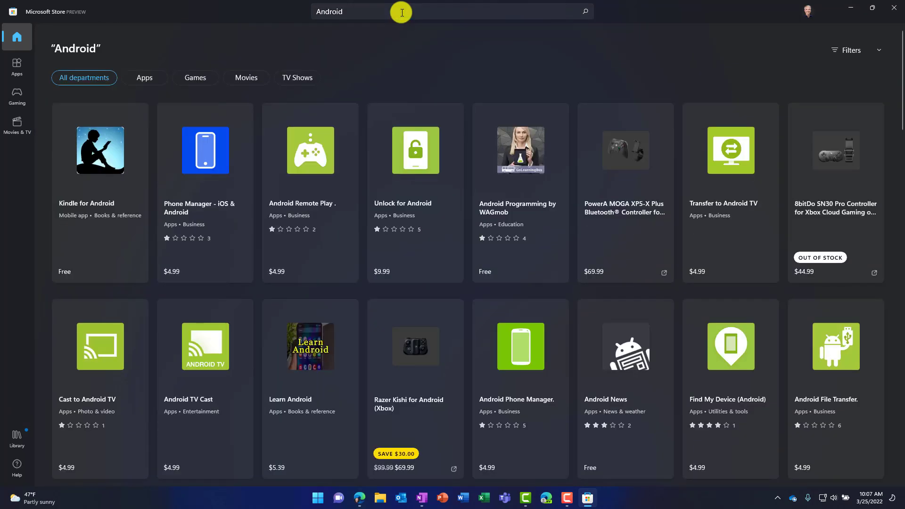
left_click(94, 167)
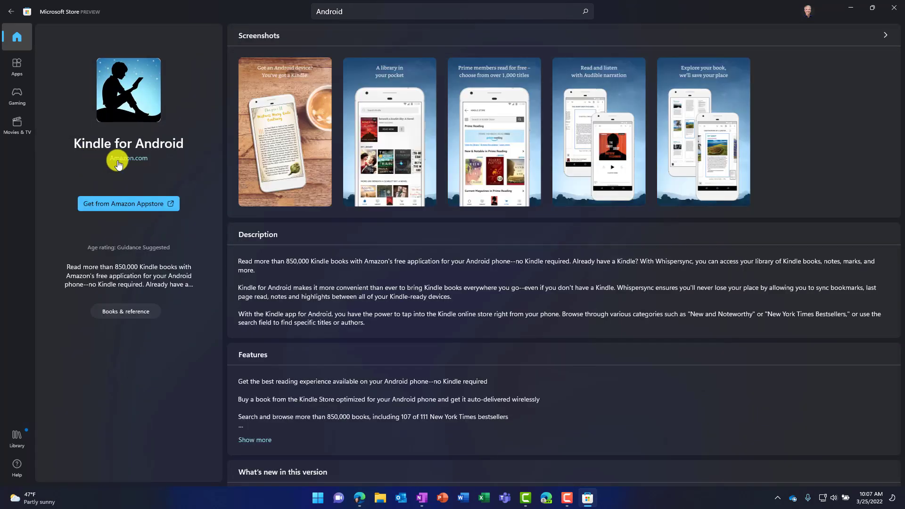
Choose Get from Amazon Appstore for Kindle, then download Windows Subsystem for Android through to the restart step
left_click(123, 205)
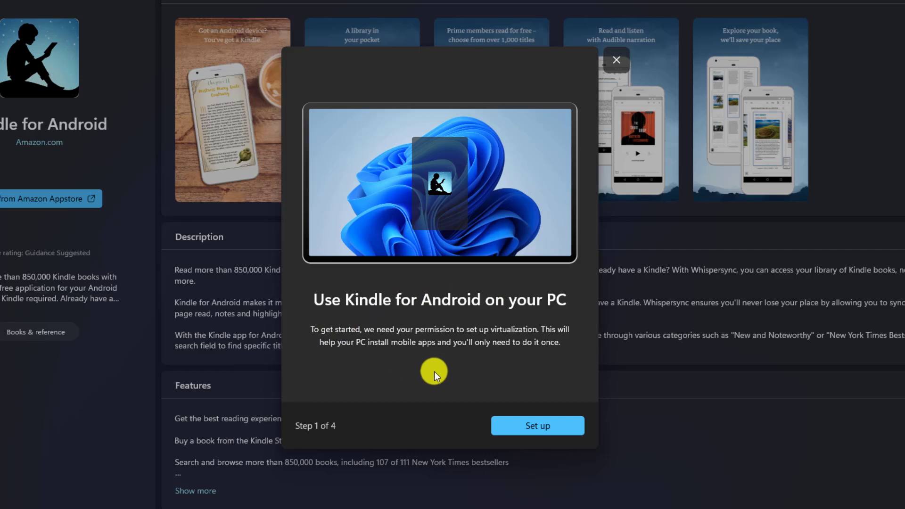
left_click(542, 425)
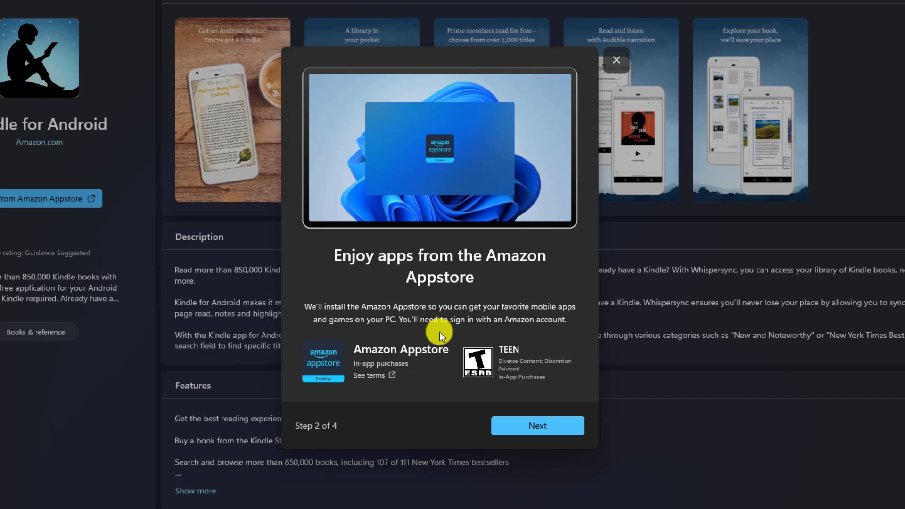
left_click(536, 421)
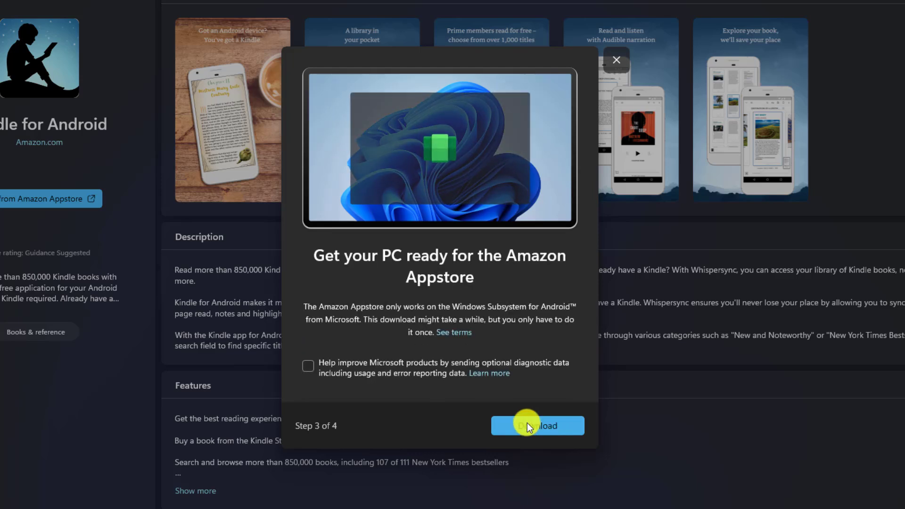
left_click(542, 426)
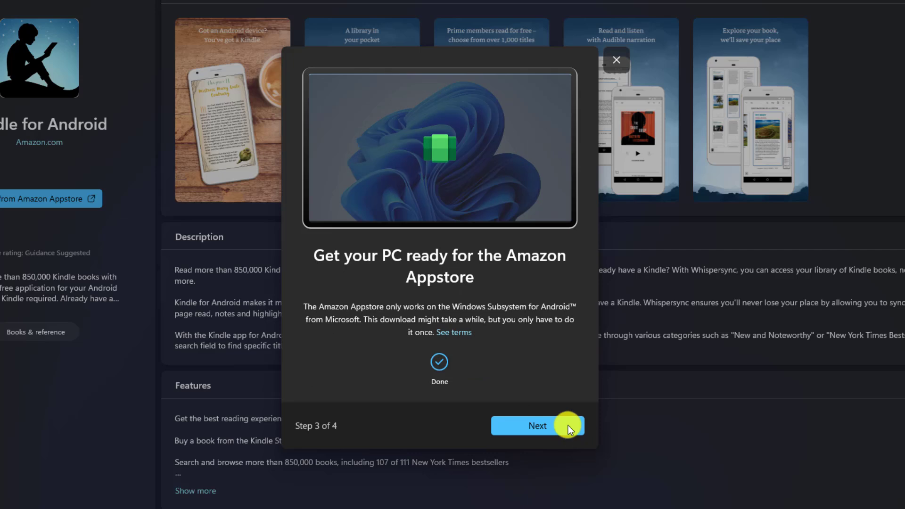
left_click(548, 423)
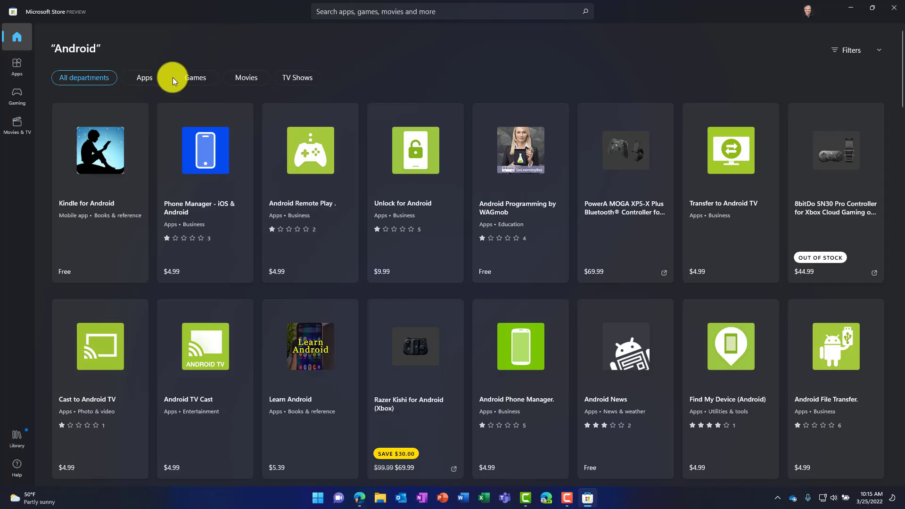
From the Kindle page, sign in to Amazon Appstore, then install and open Kindle for Android
left_click(96, 201)
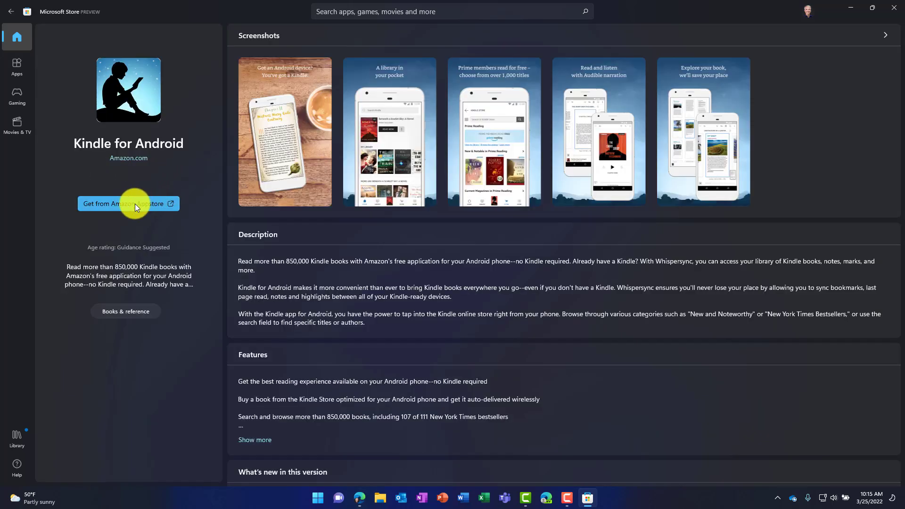
left_click(135, 203)
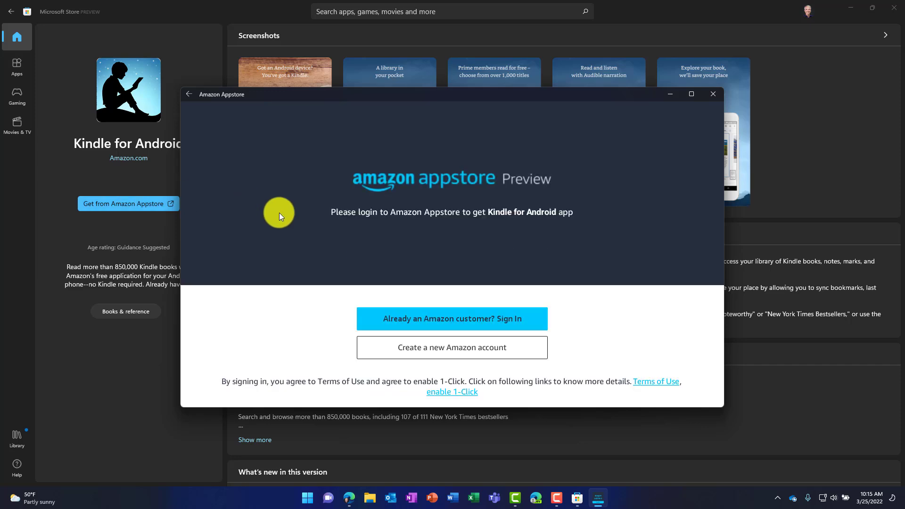
left_click(471, 314)
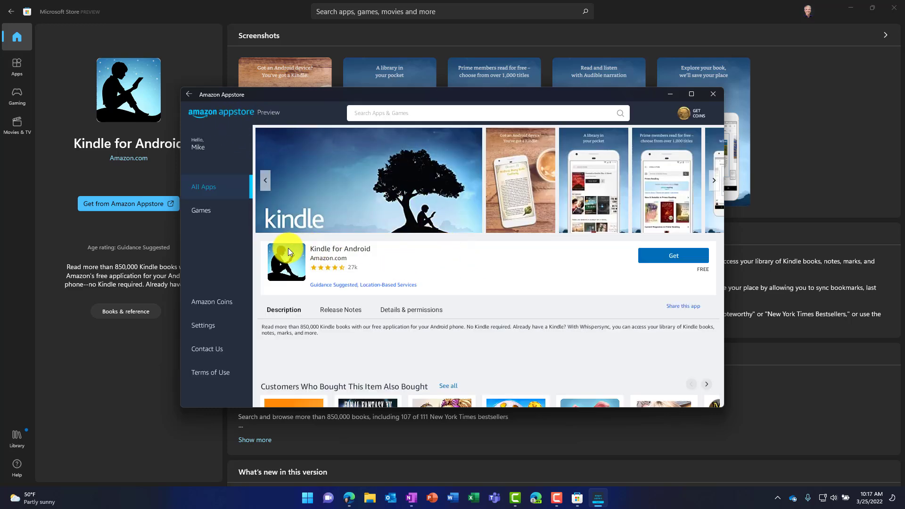
left_click(670, 255)
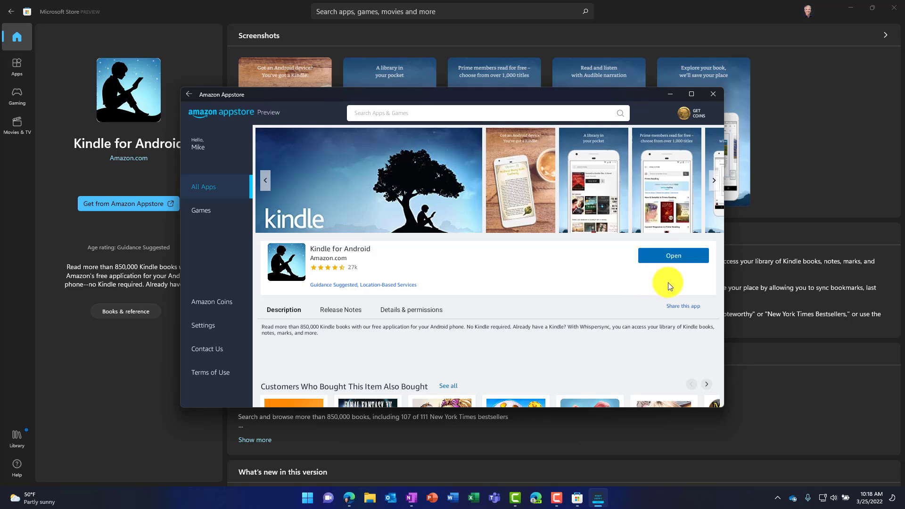
left_click(678, 255)
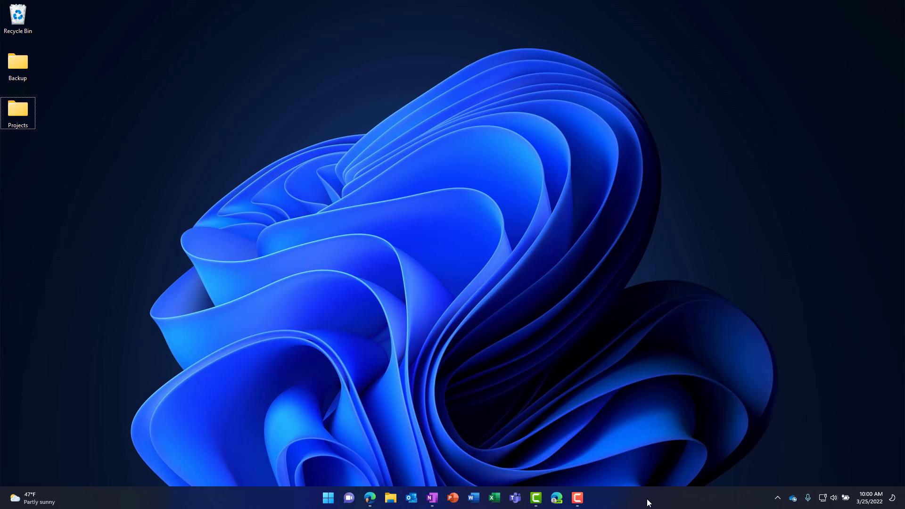
In Media Player settings, try Light and Dark themes, restore Use system setting, and show accent colours
key("super")
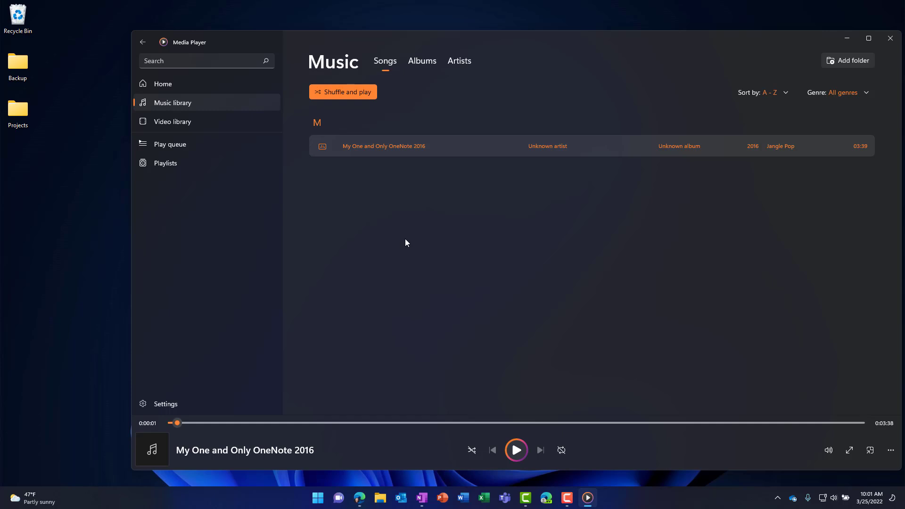
left_click(165, 404)
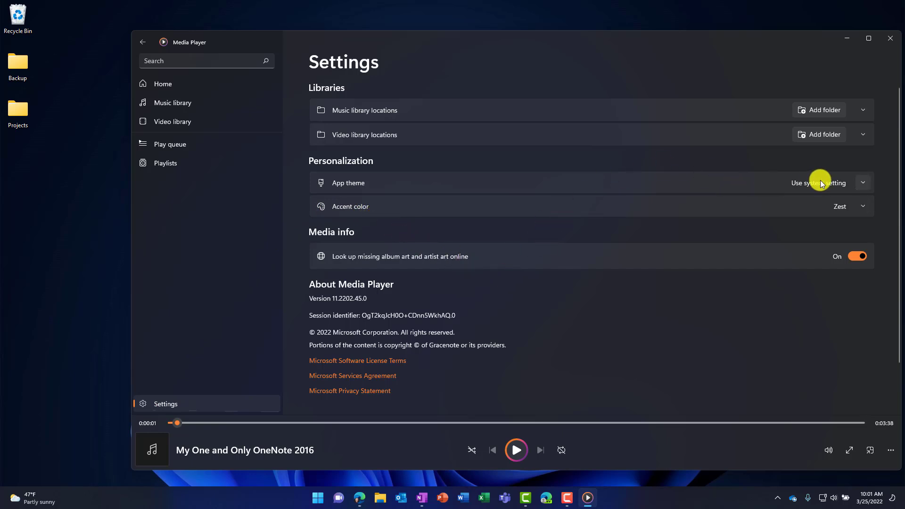
left_click(864, 187)
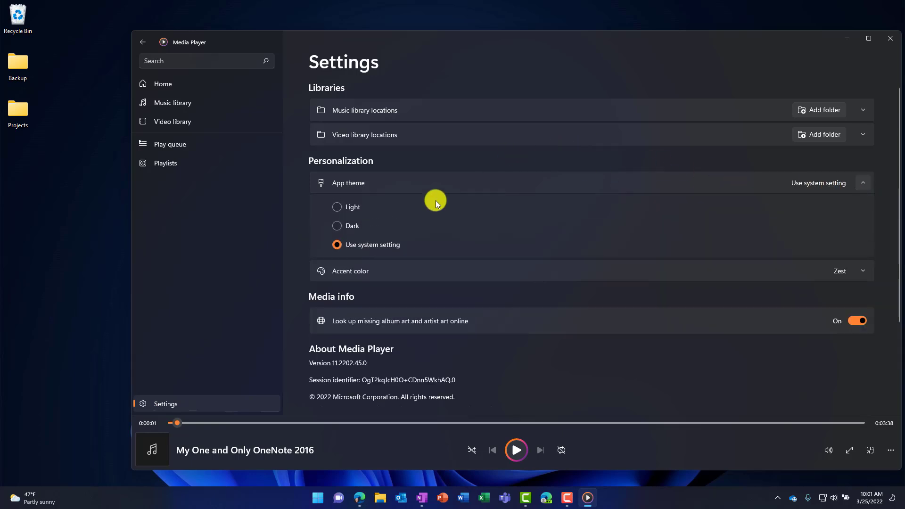
left_click(337, 209)
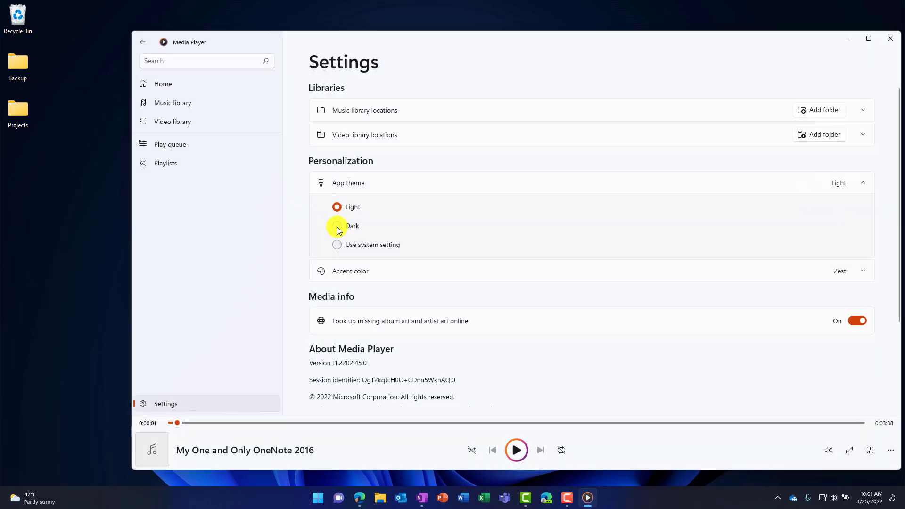
left_click(337, 227)
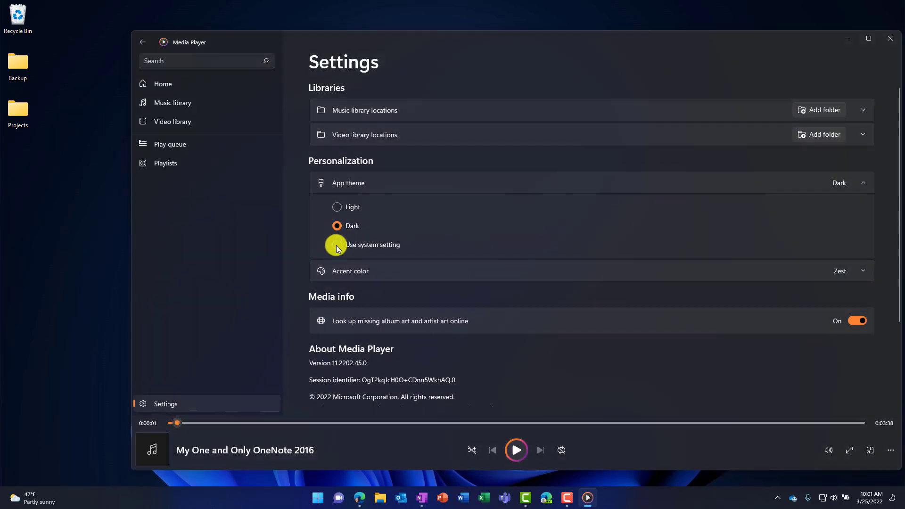
left_click(337, 245)
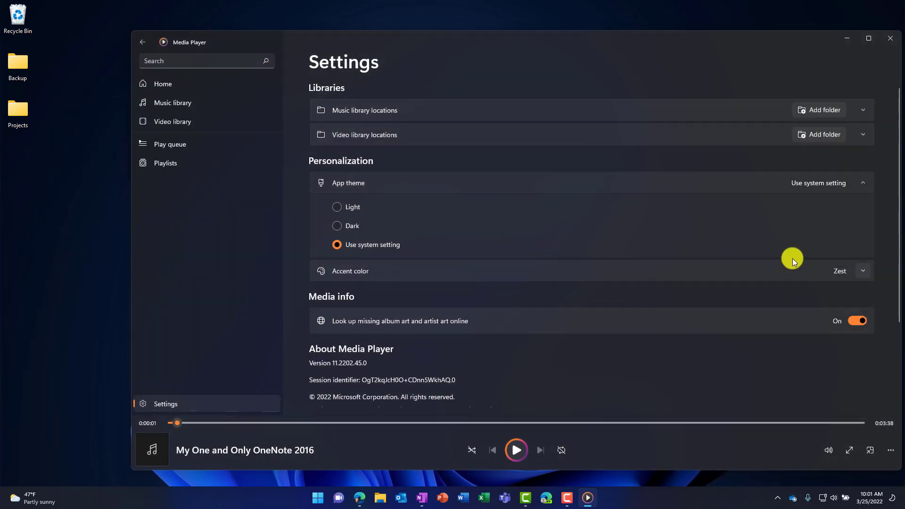
left_click(862, 271)
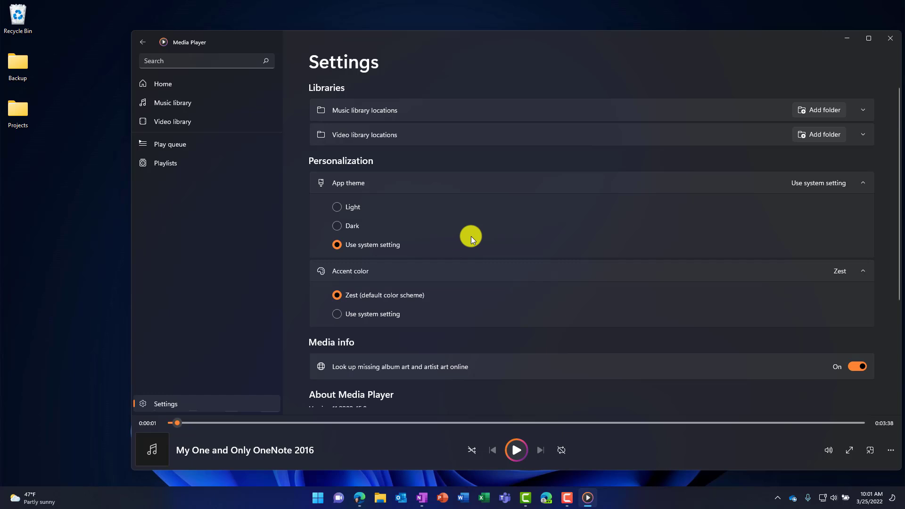
View the Music library, then the Video library, then the empty Playlists page
left_click(160, 102)
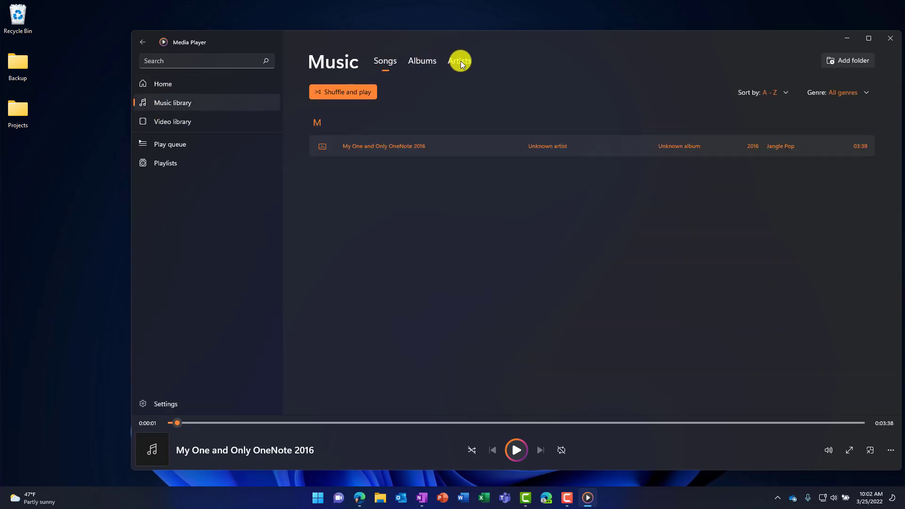
left_click(161, 121)
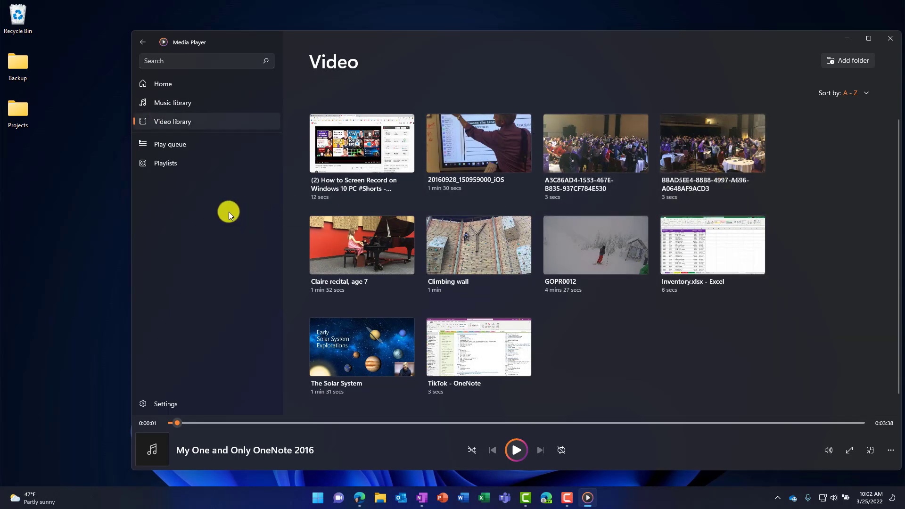
left_click(168, 165)
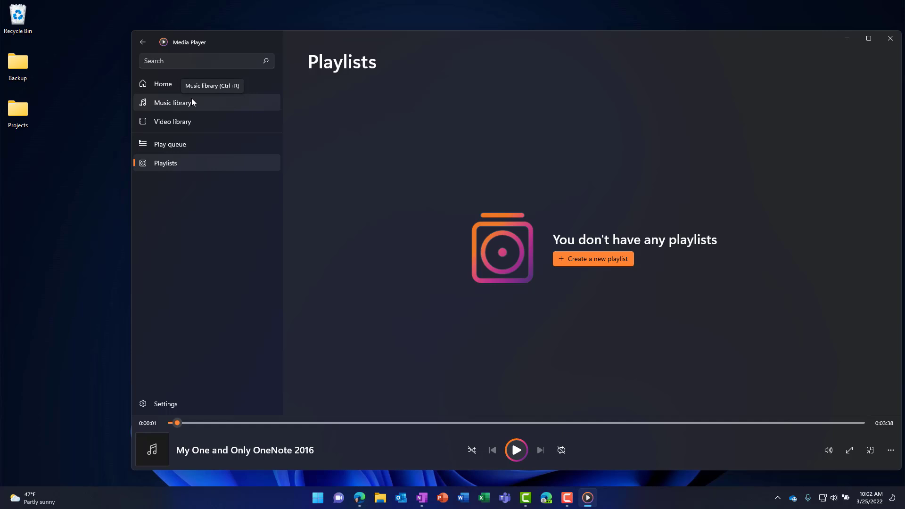
Open Media Player settings and expand the Music and Video library locations
left_click(170, 406)
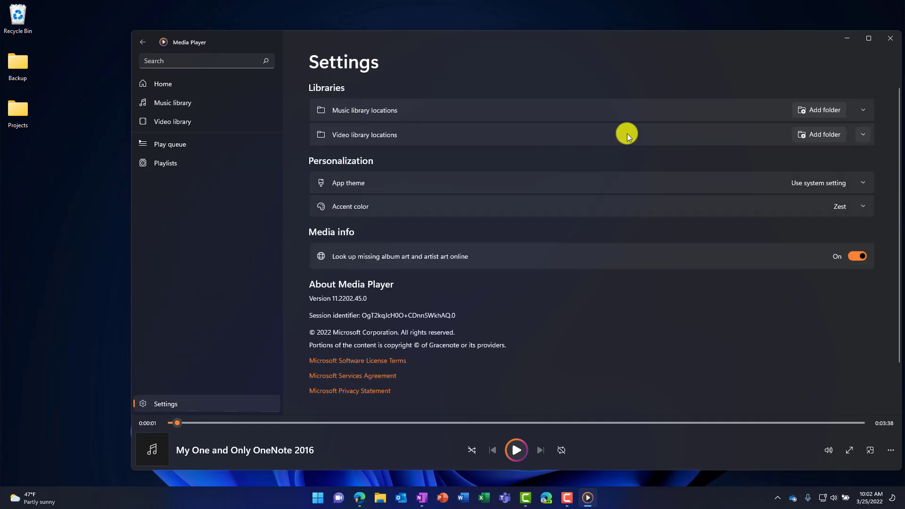
left_click(864, 112)
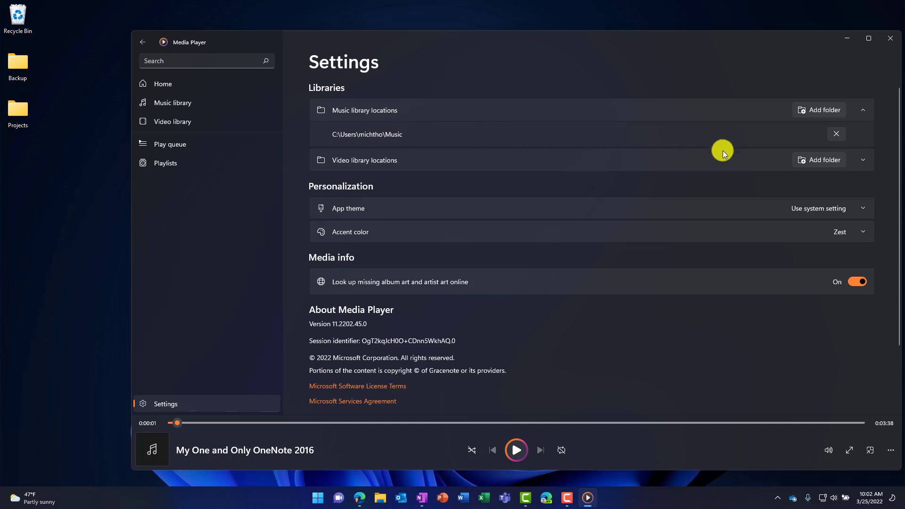
left_click(863, 161)
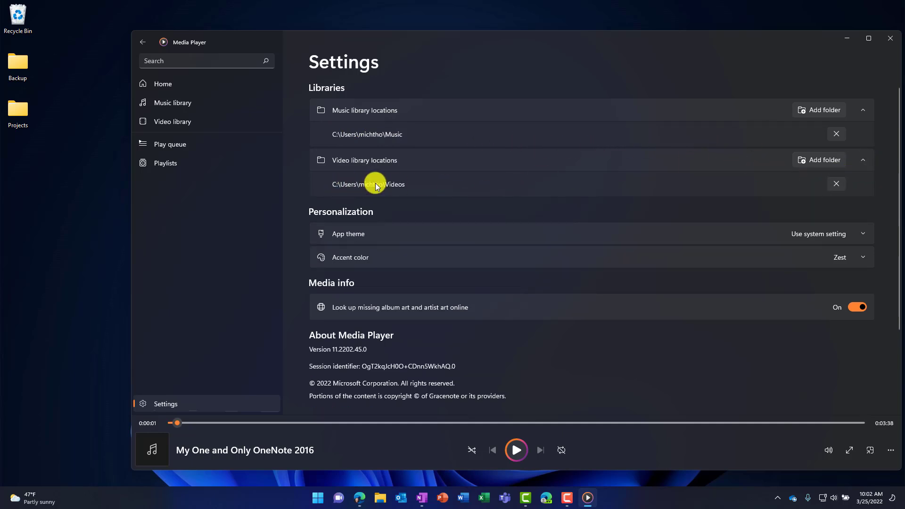